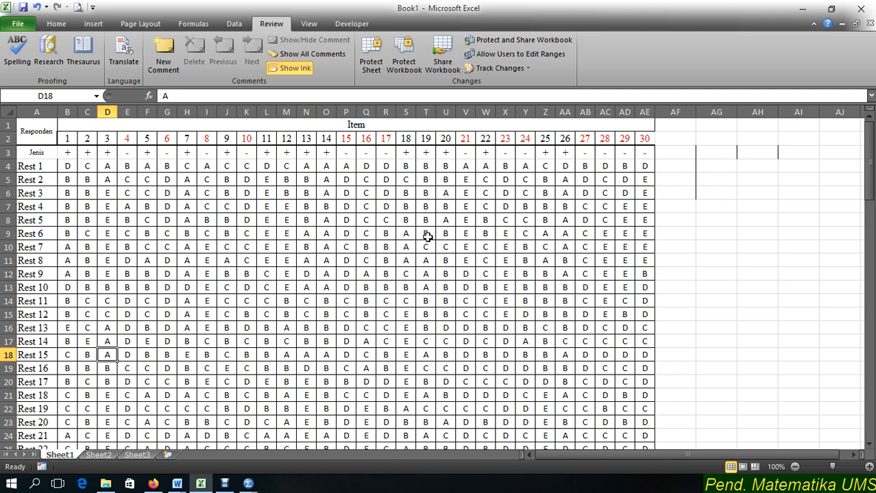
Enter the header OPSI in AG3 and list the options A, B, C, D and E below it in AG4:AG8.
left_click(717, 156)
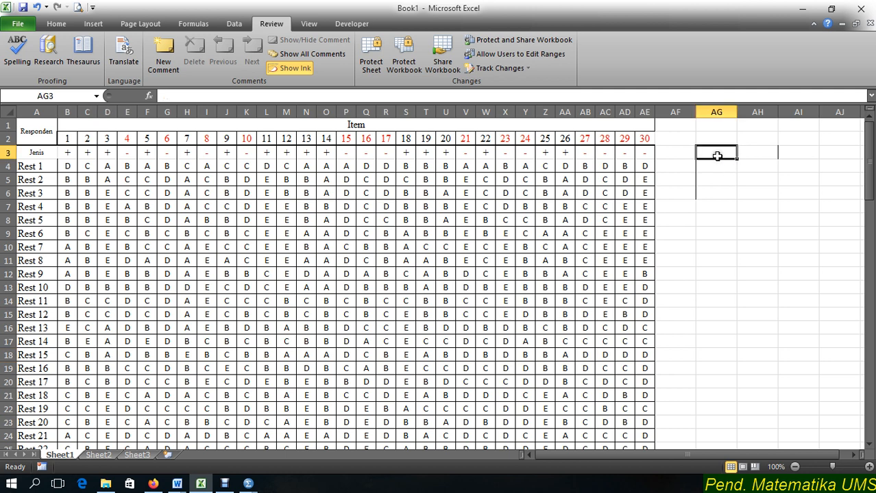
type("OP")
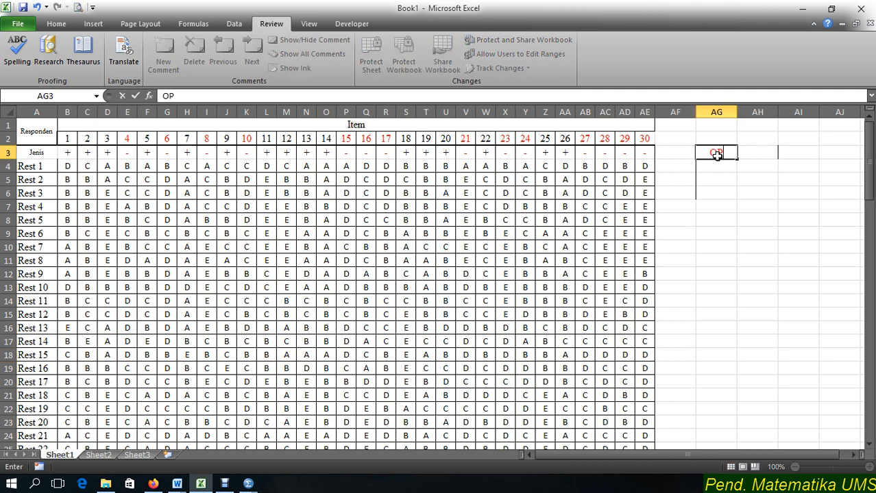
type("SI")
key("Return")
type("A")
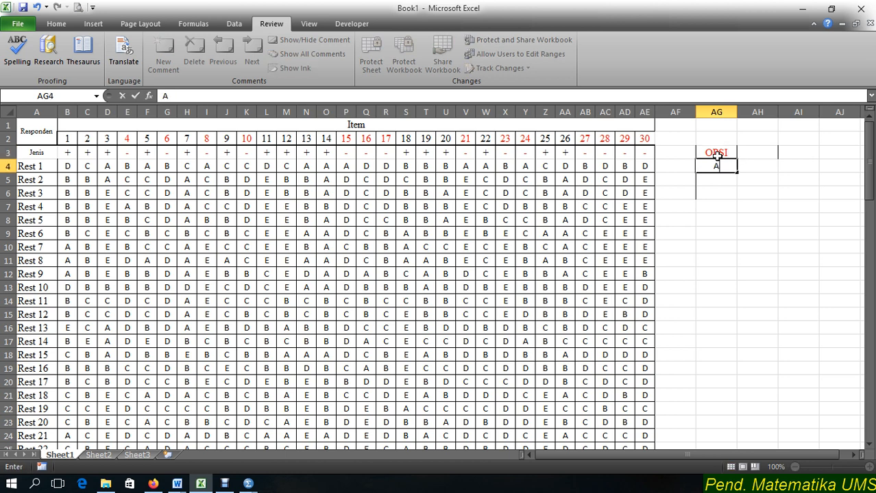
key("Return")
type("B")
key("Return")
type("C")
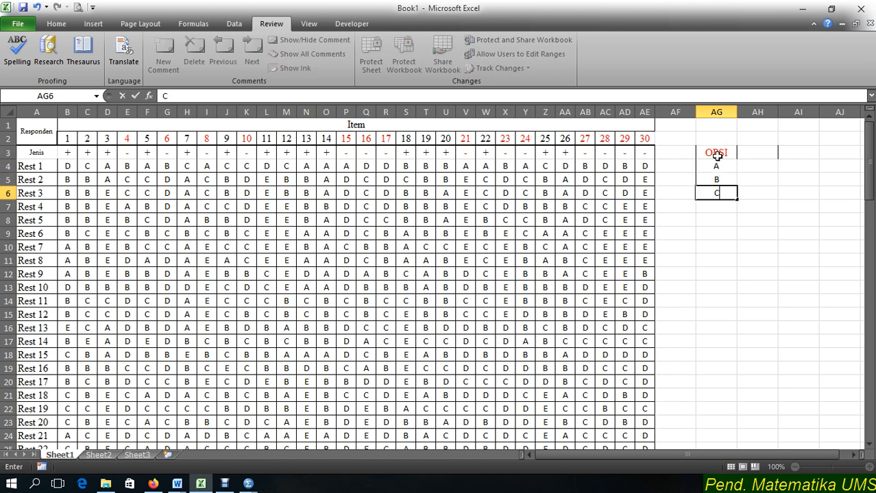
key("Return")
type("D")
key("Return")
type("E")
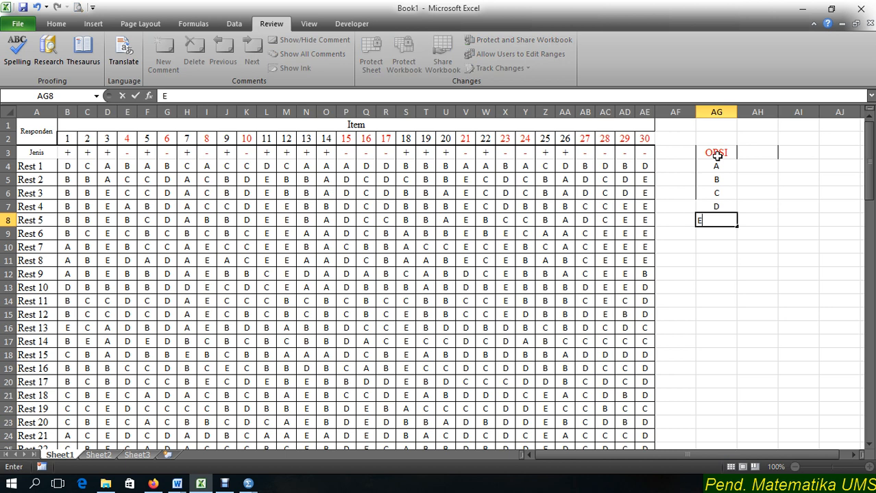
key("Tab")
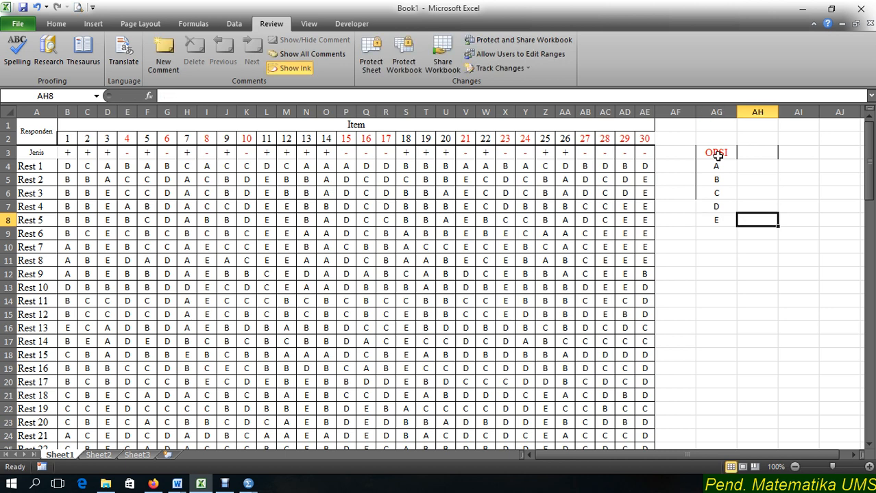
Head column AH with a text "+" in AH3 and enter the scores 5, 4, 3, 2, 1 for options A to E.
left_click(744, 154)
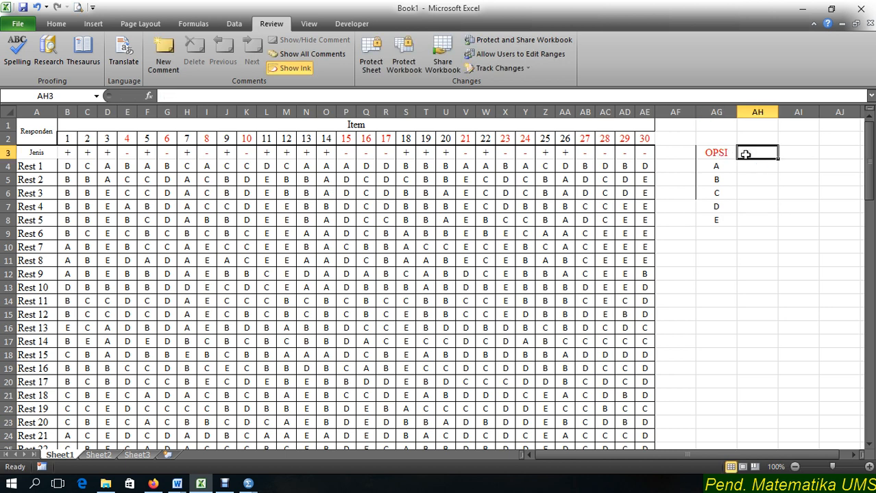
type("'")
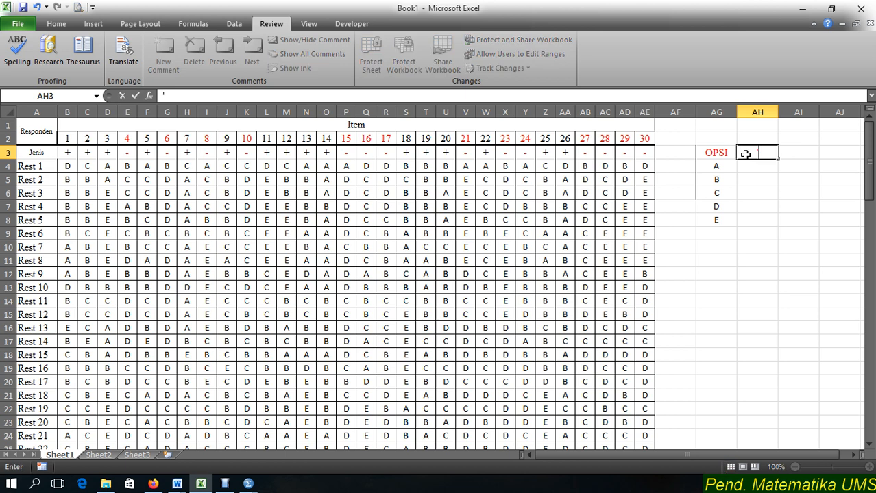
type("+")
key("Return")
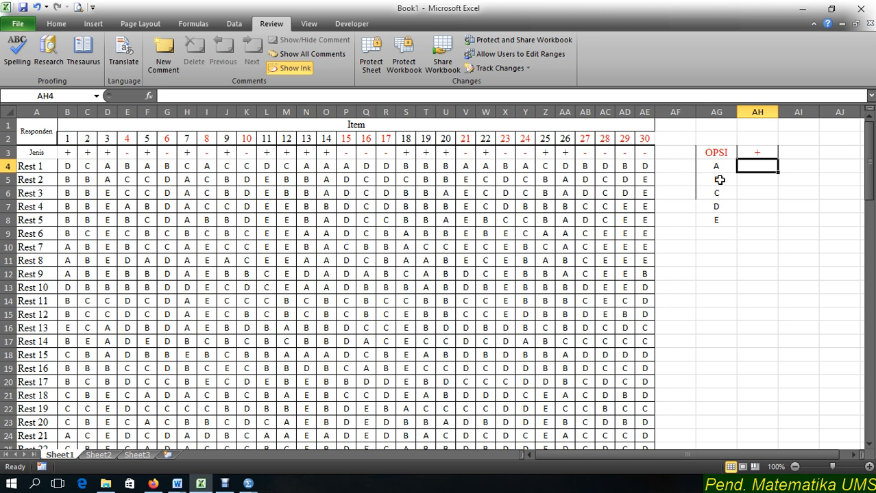
type("5")
key("Return")
type("4")
key("Return")
type("3")
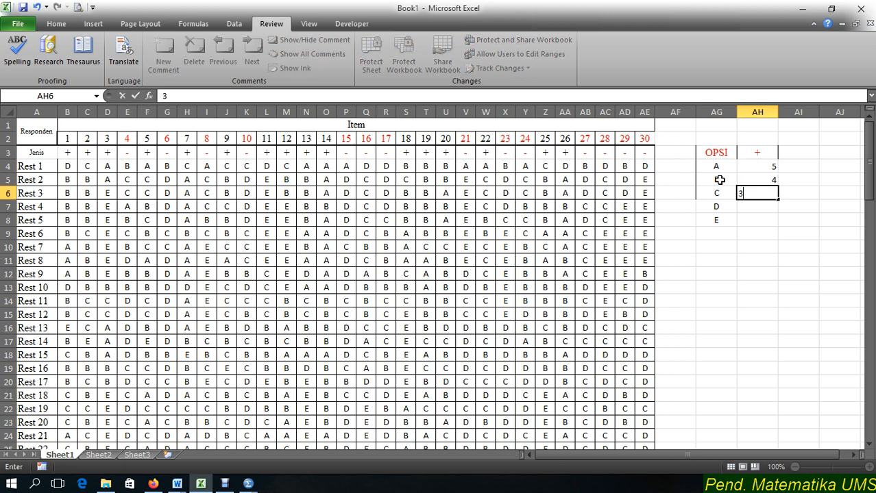
key("Return")
type("2")
key("Return")
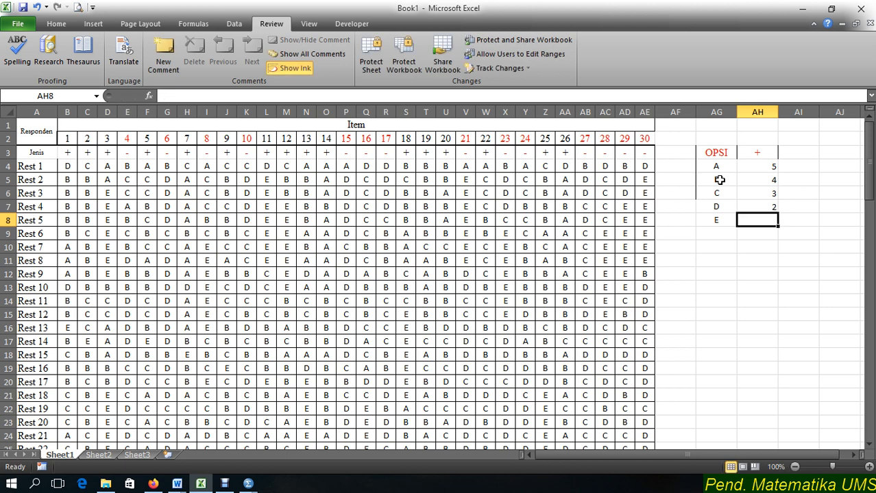
type("1")
left_click(807, 189)
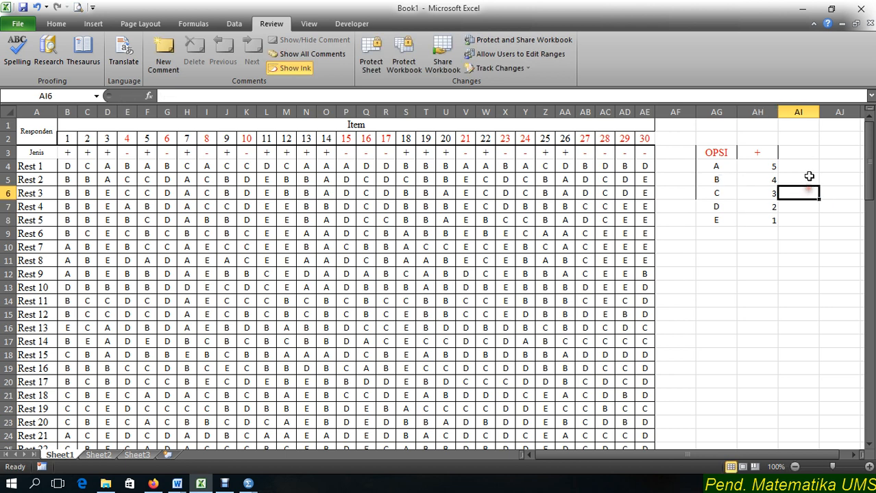
Head column AI with a text "-" in AI3 and enter the scores 1, 2, 3, 4, 5 for options A to E.
left_click(803, 154)
type("'")
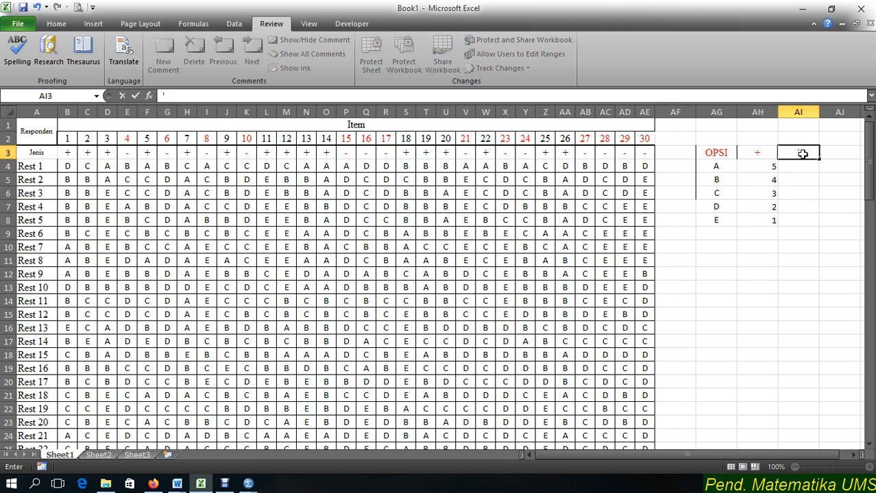
type("-")
key("Return")
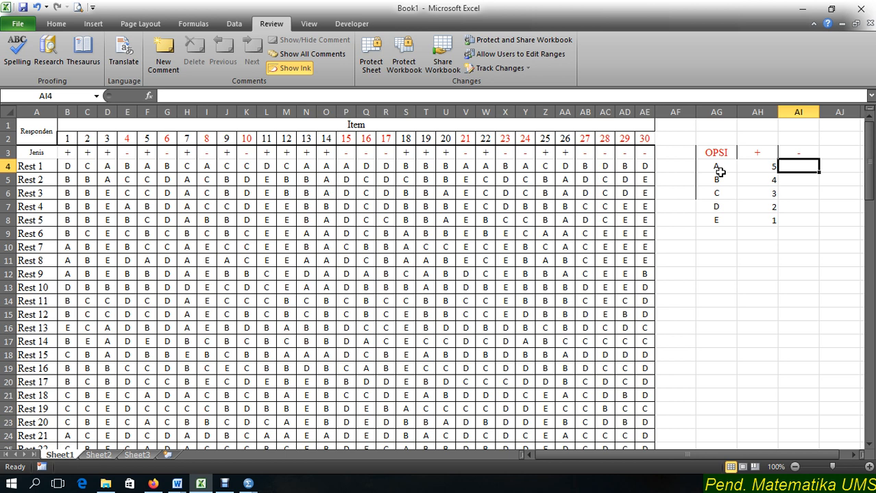
type("1")
key("Return")
type("2")
key("Return")
type("3")
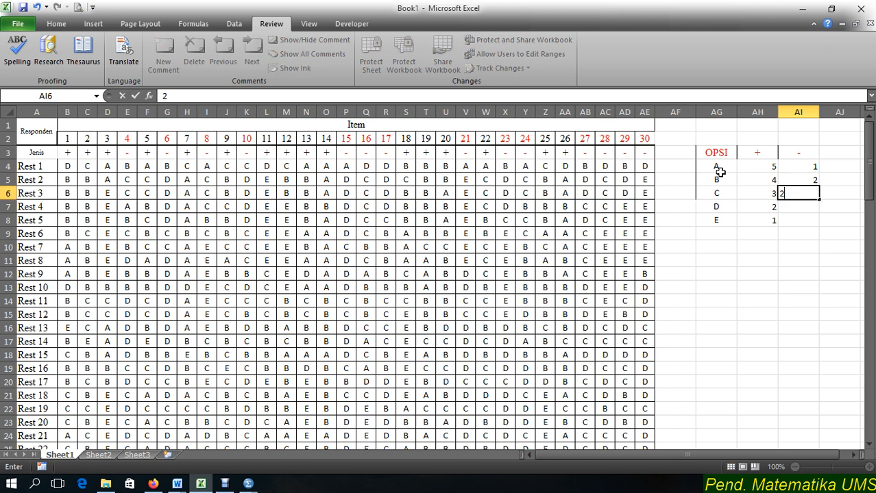
key("Return")
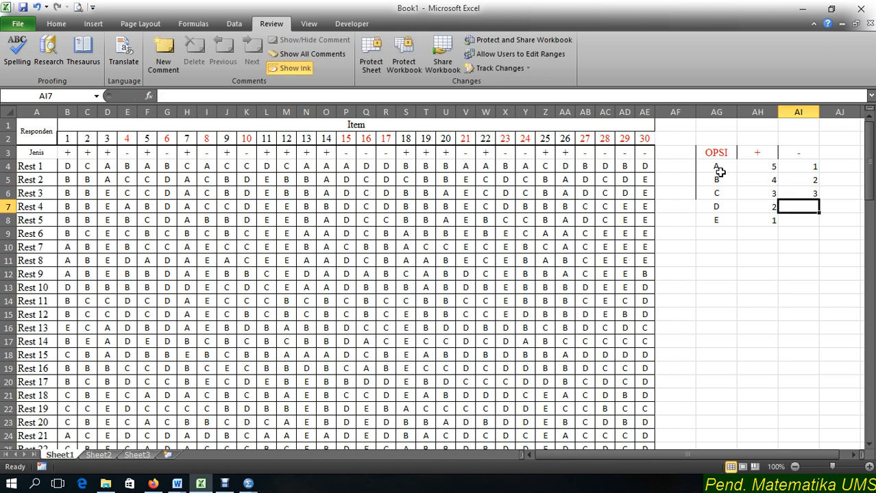
type("4")
key("Return")
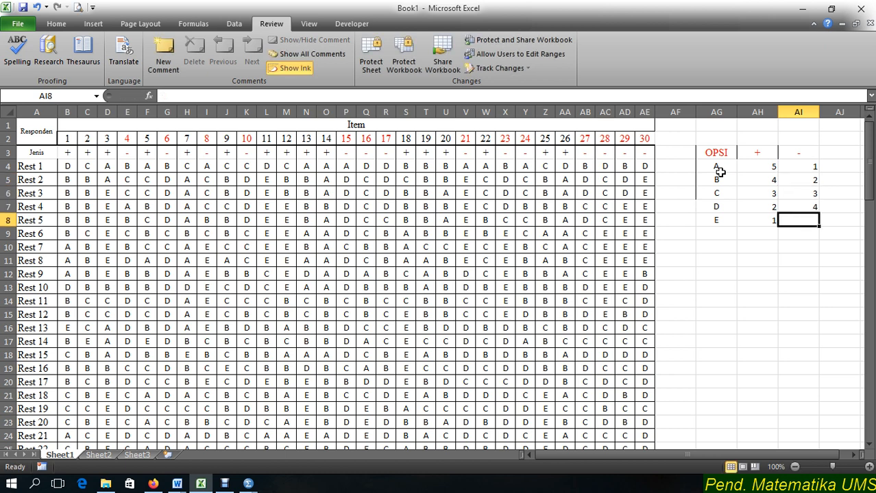
type("5")
key("Return")
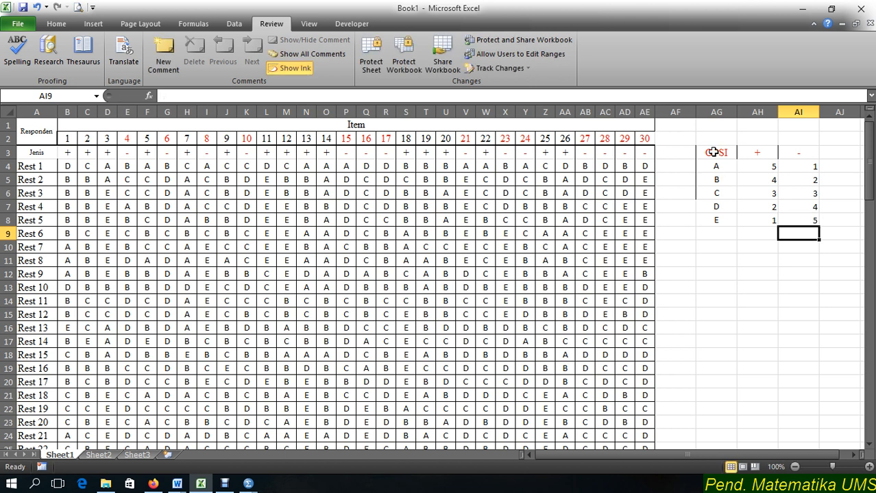
Apply all borders to the option scoring table in AG3:AI8.
left_click(713, 152)
left_click_drag(712, 152, 797, 216)
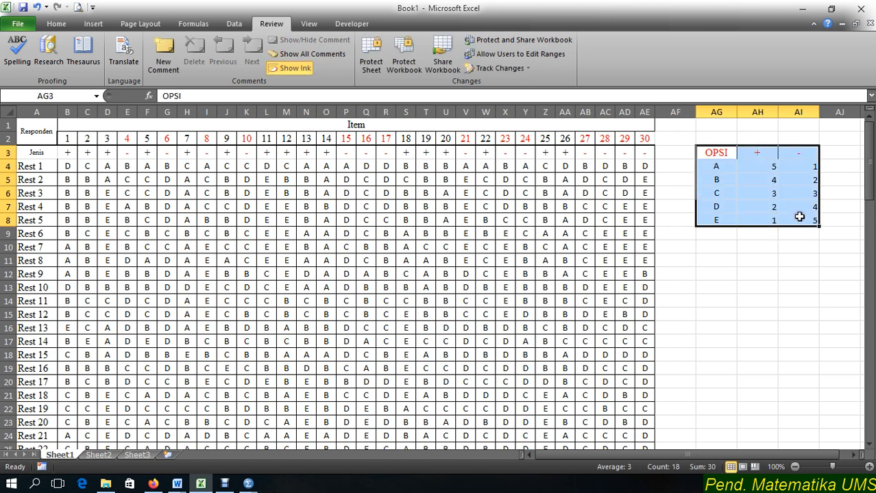
right_click(800, 218)
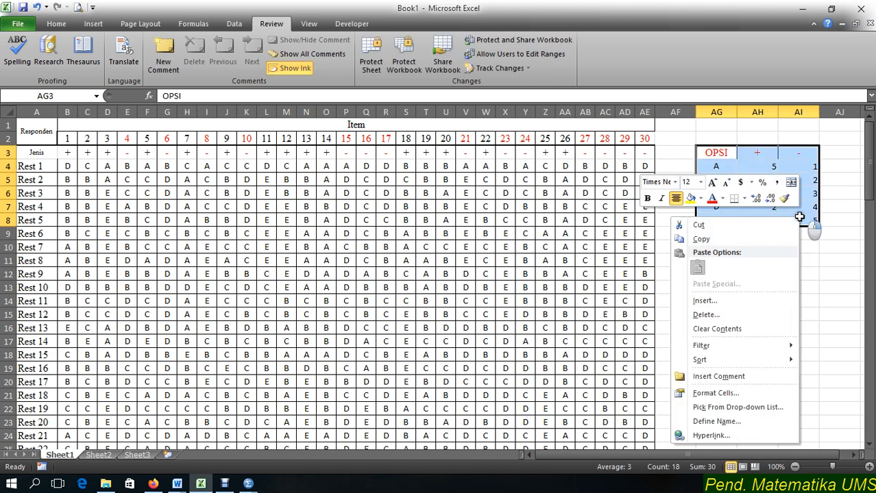
left_click(744, 200)
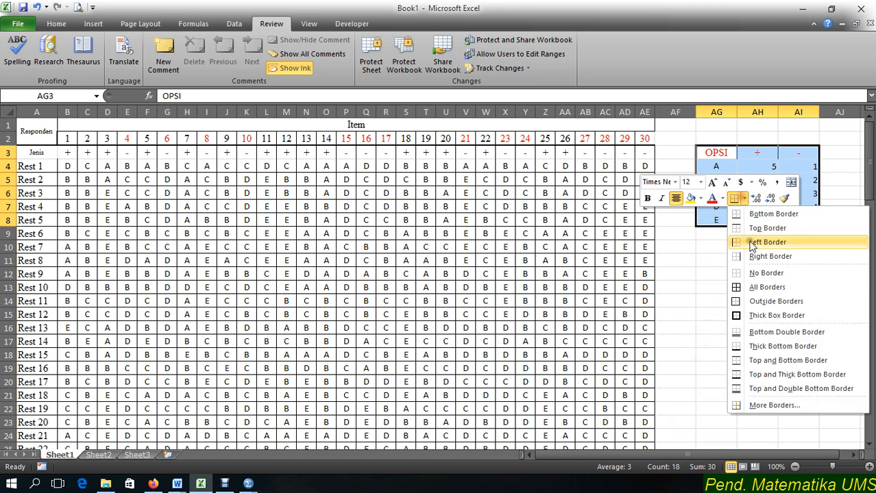
left_click(754, 285)
key("Right")
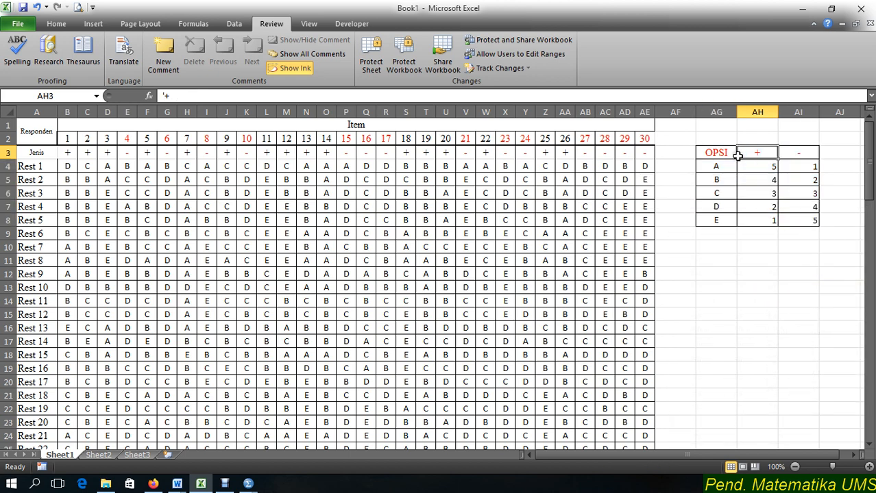
left_click_drag(715, 155, 800, 156)
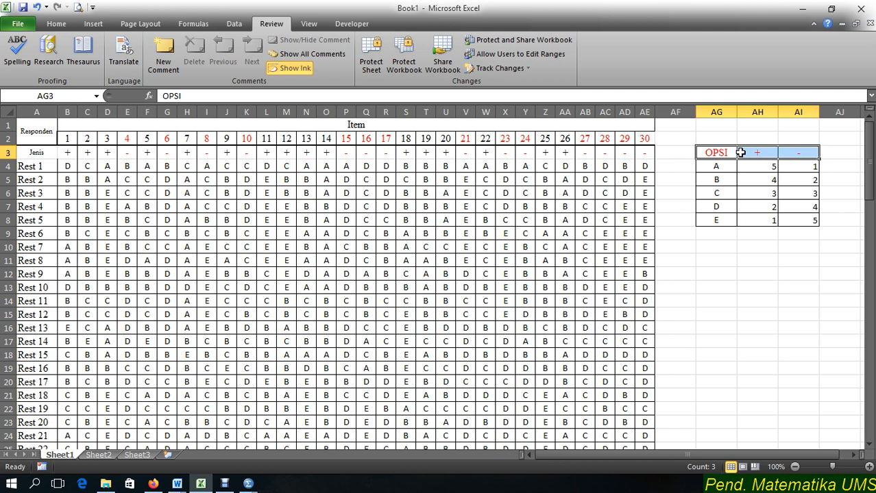
In Sheet2, link cell A3 to the first respondent label in Sheet1 cell A4.
left_click(103, 457)
left_click_drag(630, 452, 498, 444)
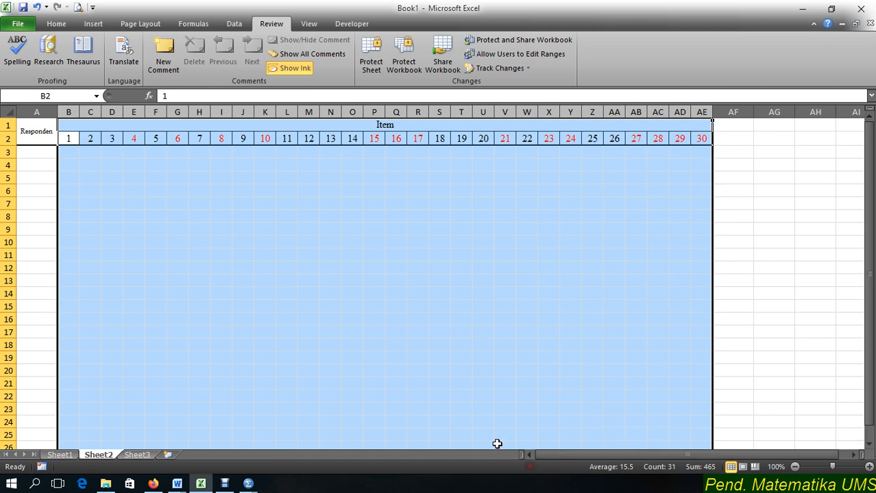
left_click(35, 153)
type("=")
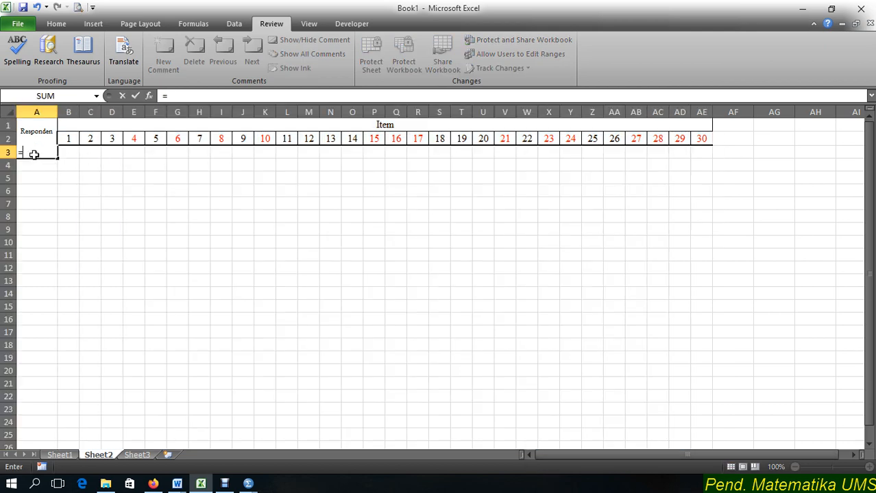
left_click(59, 456)
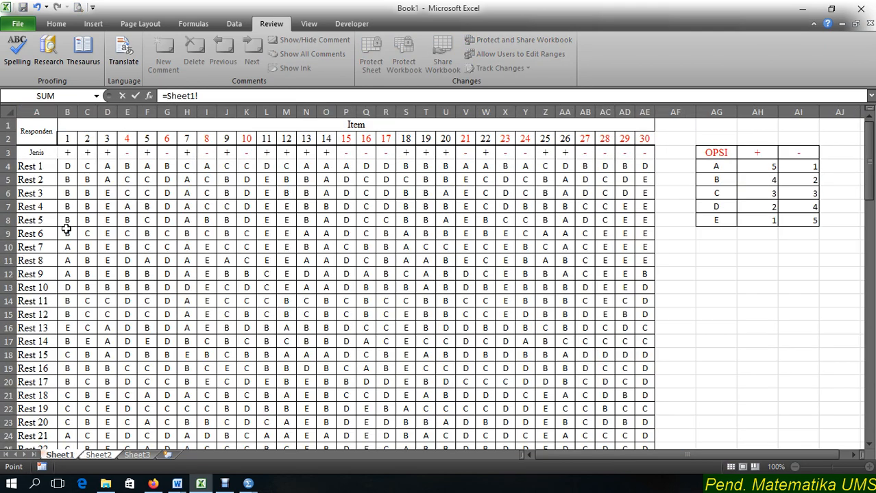
left_click(31, 166)
key("Return")
key("Up")
Fill the respondent link down column A to row 101 and clear the surplus rows 96 to 101.
left_click_drag(58, 158, 19, 437)
left_click_drag(4, 369, 6, 431)
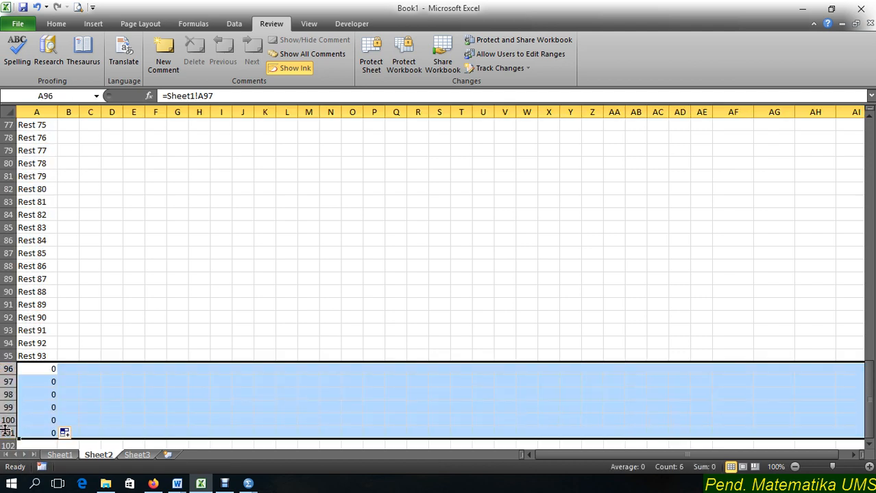
key("Delete")
Begin a VLOOKUP formula in Sheet2 cell B3 for the first respondent's item 1 score.
scroll(6, 430, "up", 20)
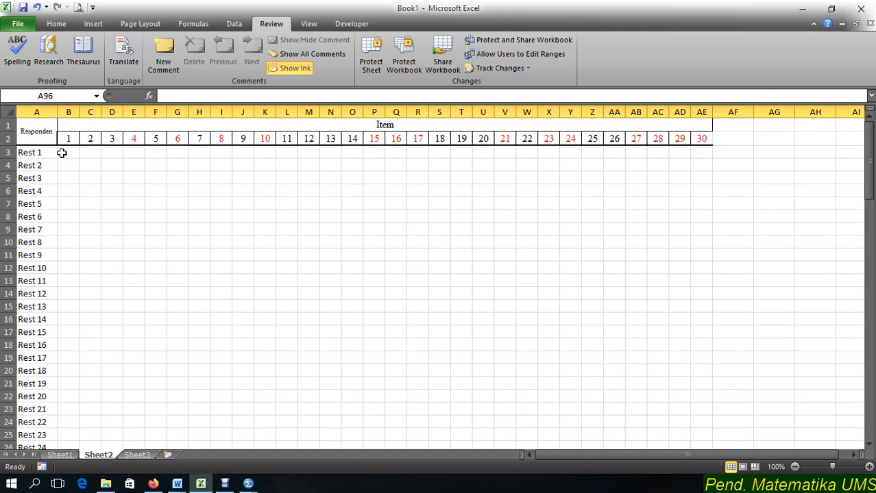
left_click(61, 154)
type("=IF")
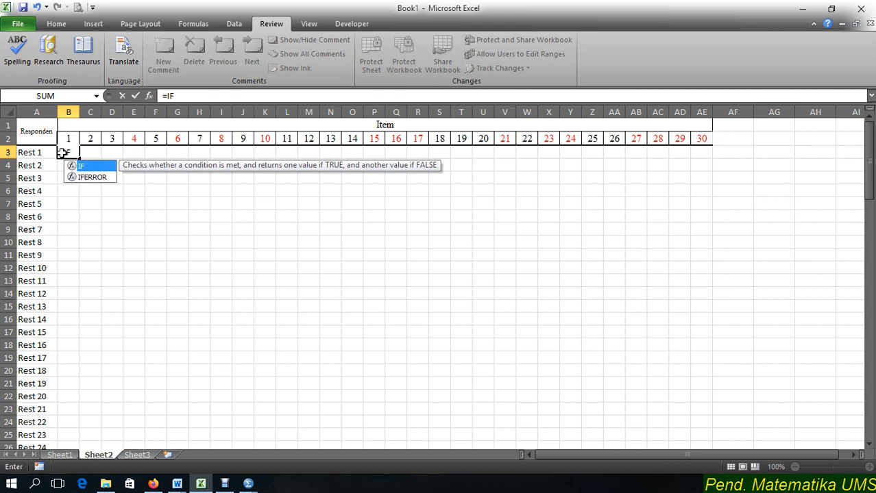
type("(")
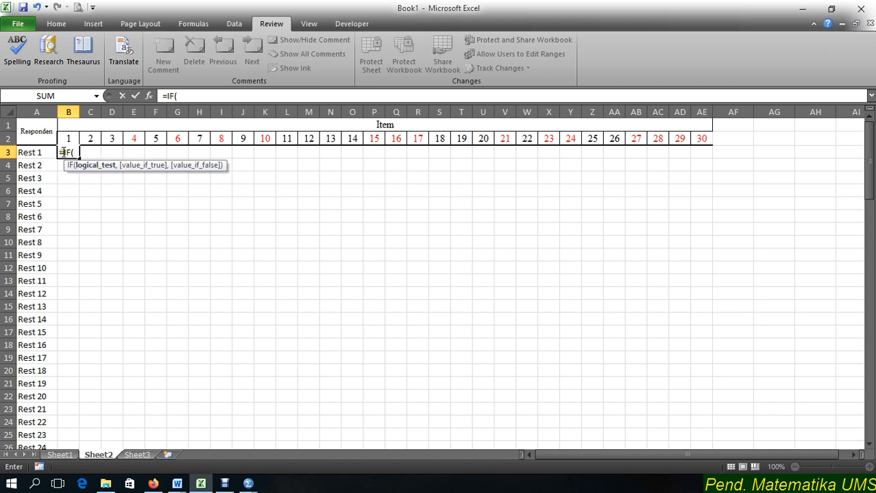
key("BackSpace")
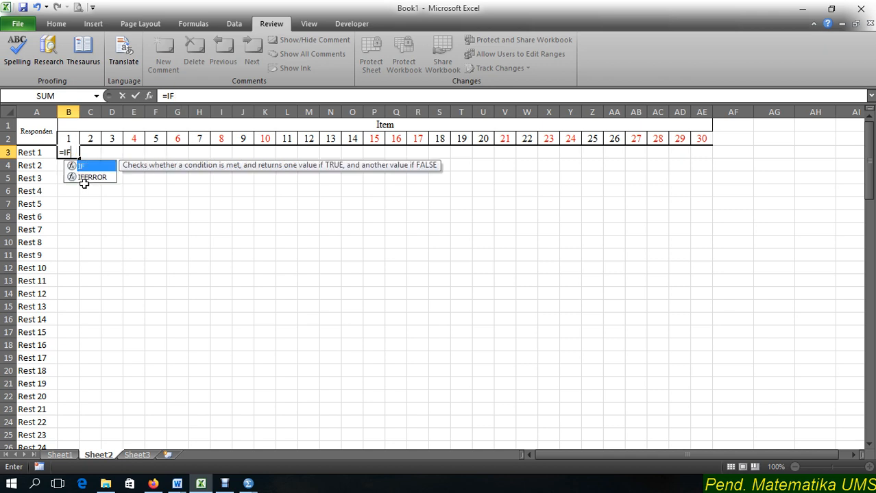
key("BackSpace")
key("BackSpace")
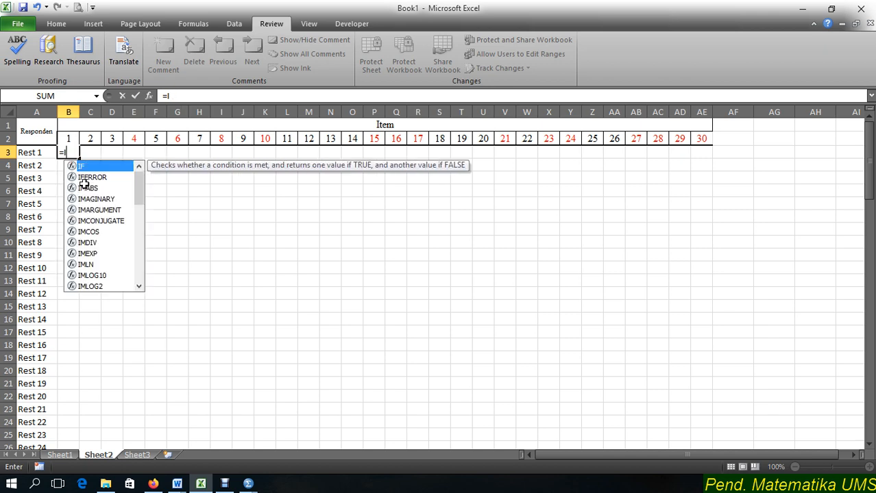
type("VLO")
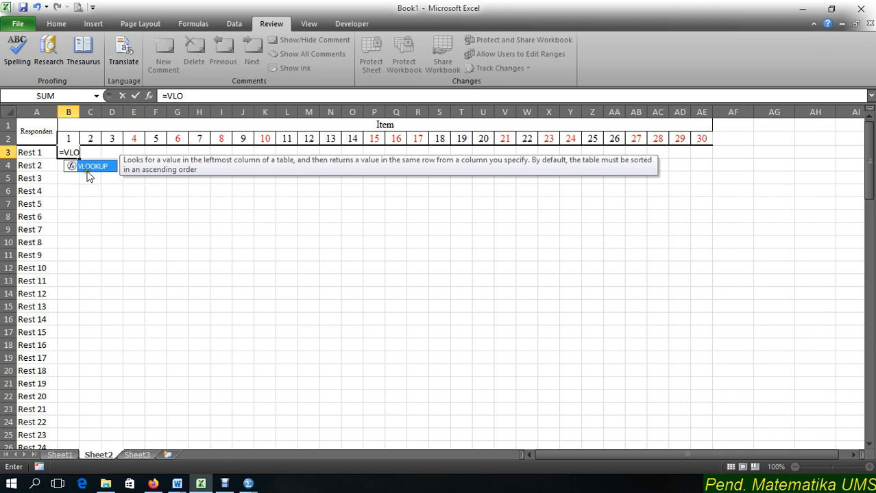
double_click(87, 167)
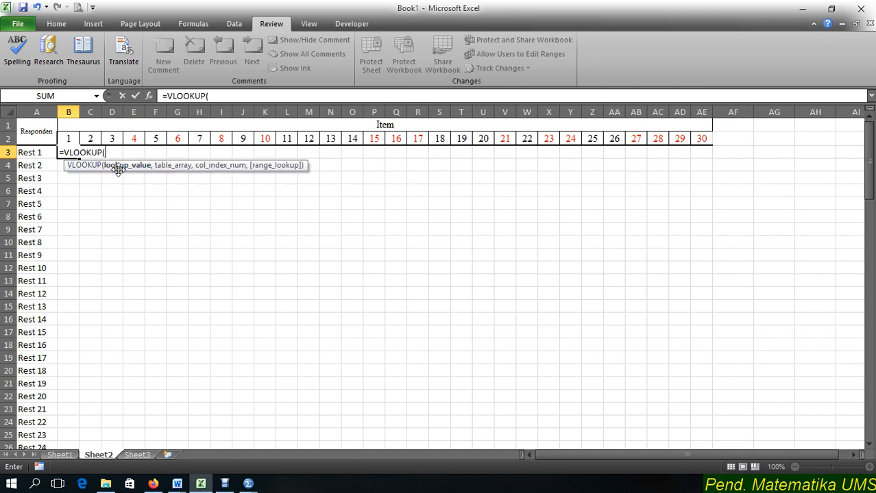
Set the VLOOKUP's lookup value to Sheet1 cell B4 and its table array to the named range opsi.
left_click(60, 455)
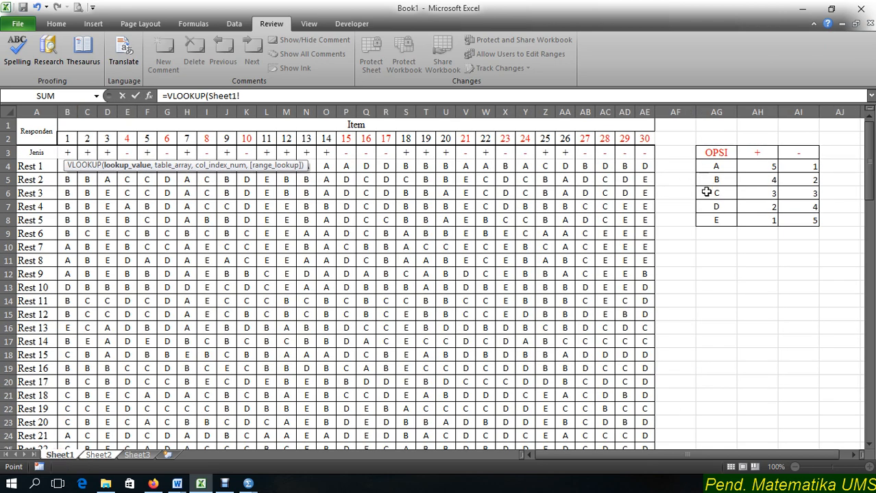
left_click(63, 168)
type(",")
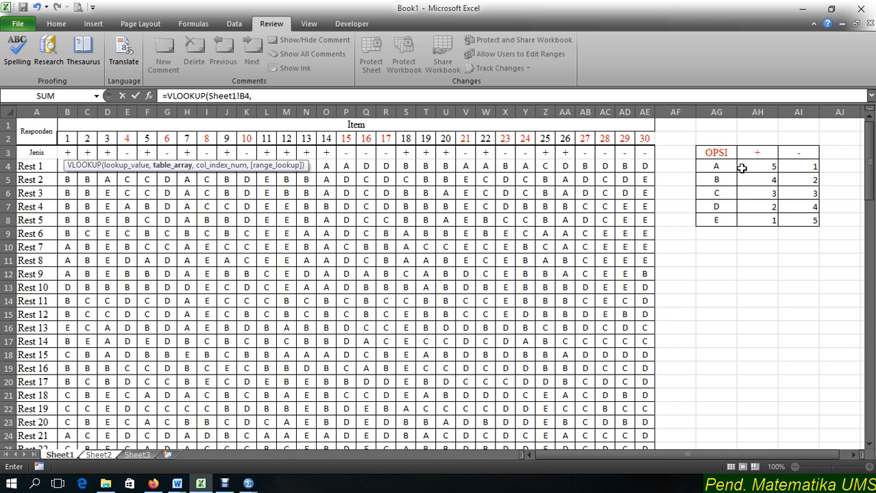
type("OP")
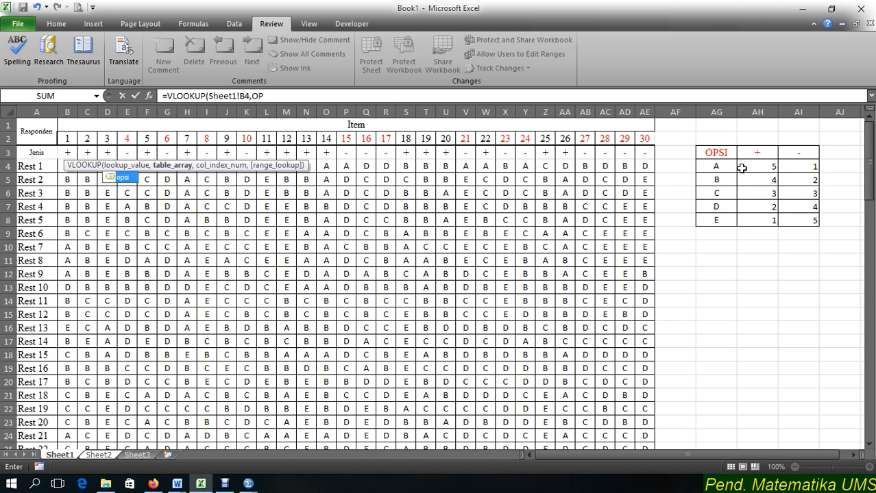
double_click(120, 178)
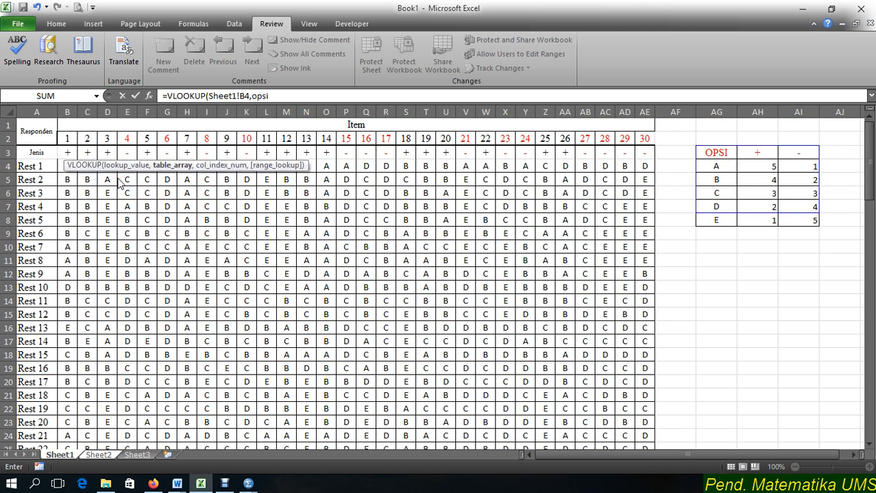
type(",")
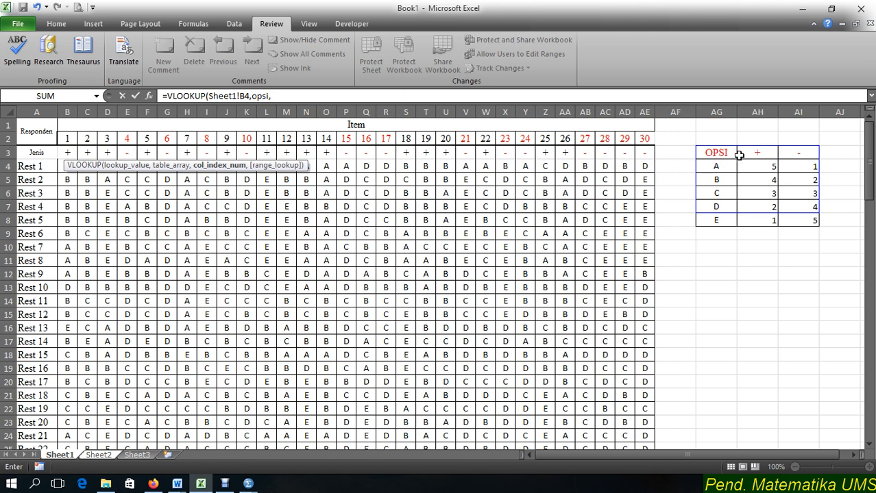
Complete the formula with the column index IF(Sheet1!B$3="+",2,3), locking row 3 of the item type reference.
left_click(285, 98)
type("IF")
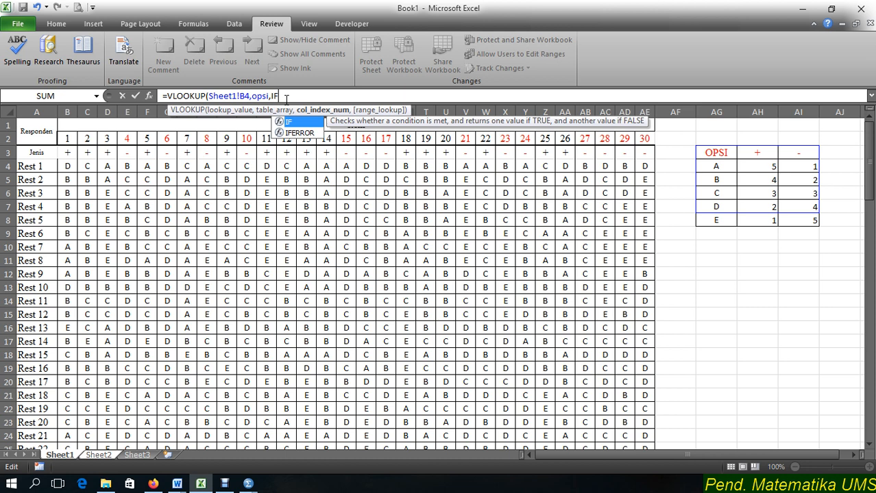
type("(")
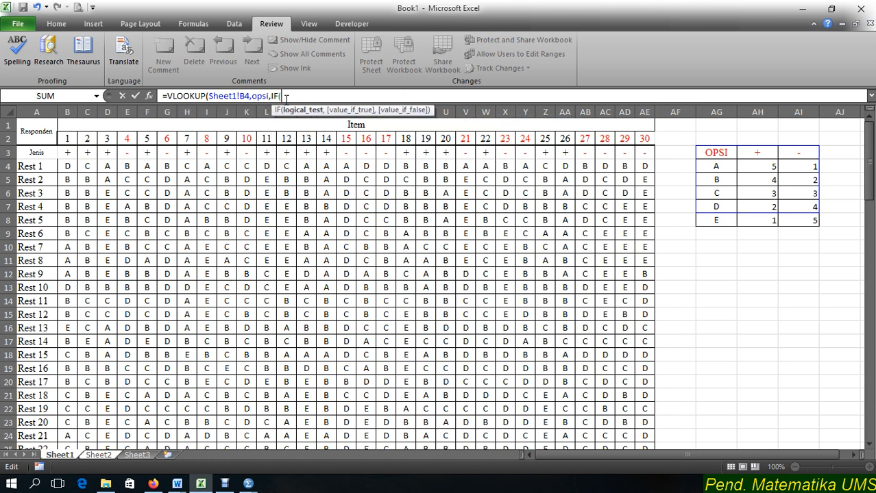
left_click(63, 153)
key("F4")
key("F4")
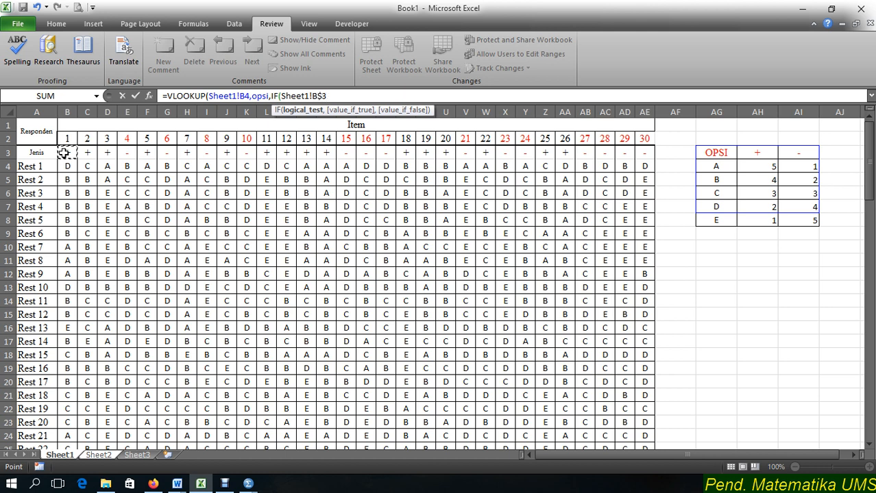
type(",")
type(",")
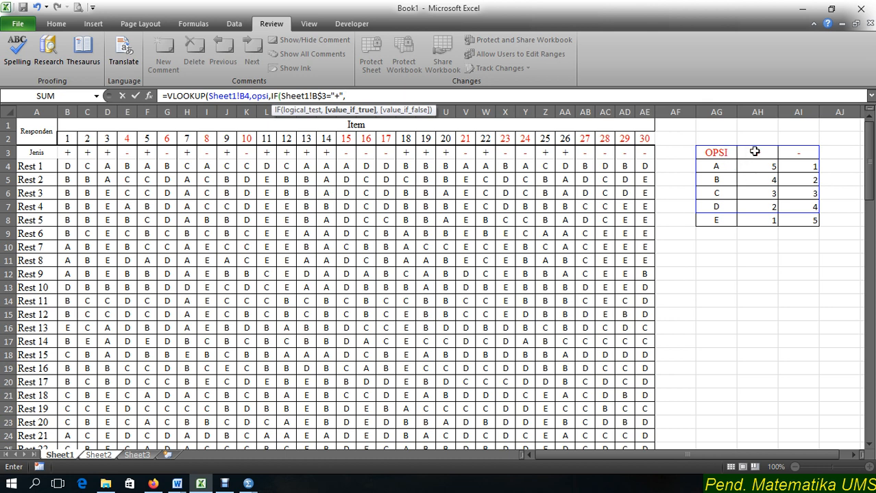
type("2,")
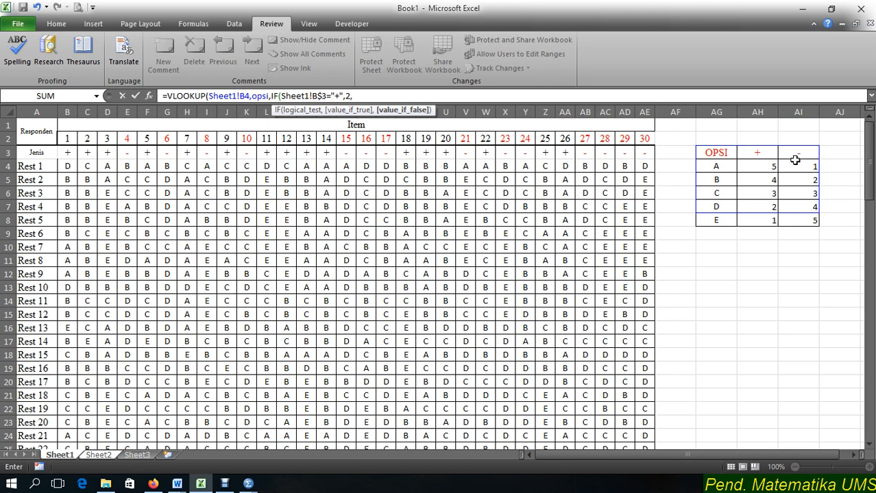
type("3))")
key("Return")
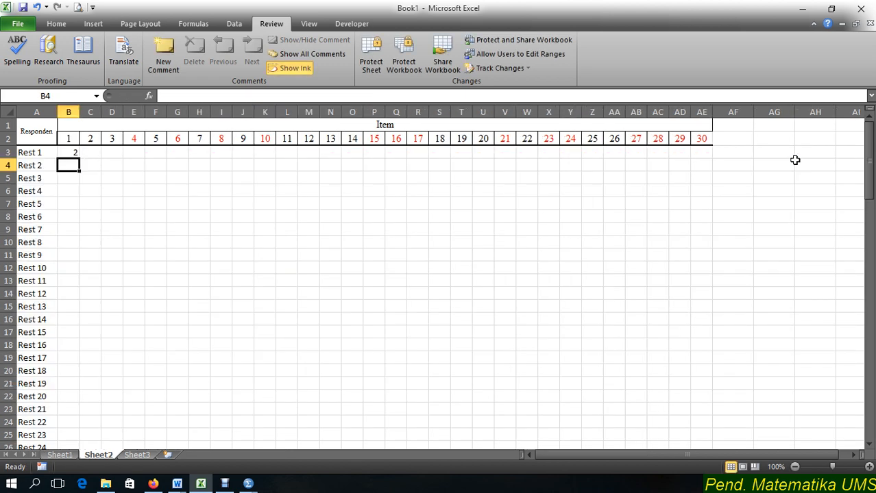
Fill the B3 formula across the first respondent's row to column AE.
left_click(73, 153)
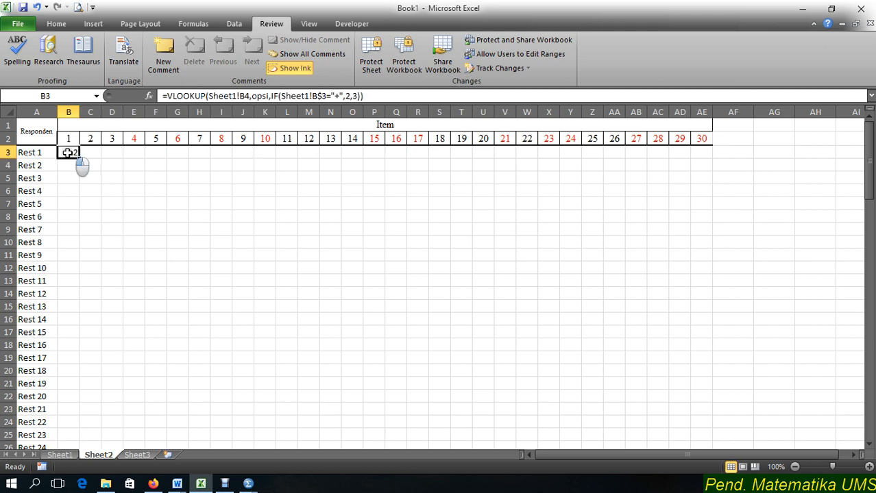
left_click_drag(80, 158, 714, 197)
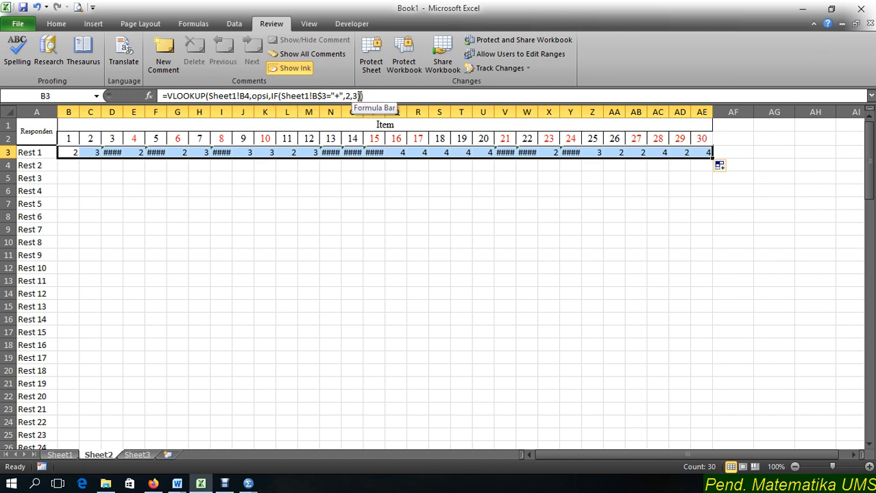
Add FALSE as the range lookup argument of the VLOOKUP in B3 to require an exact match.
double_click(65, 152)
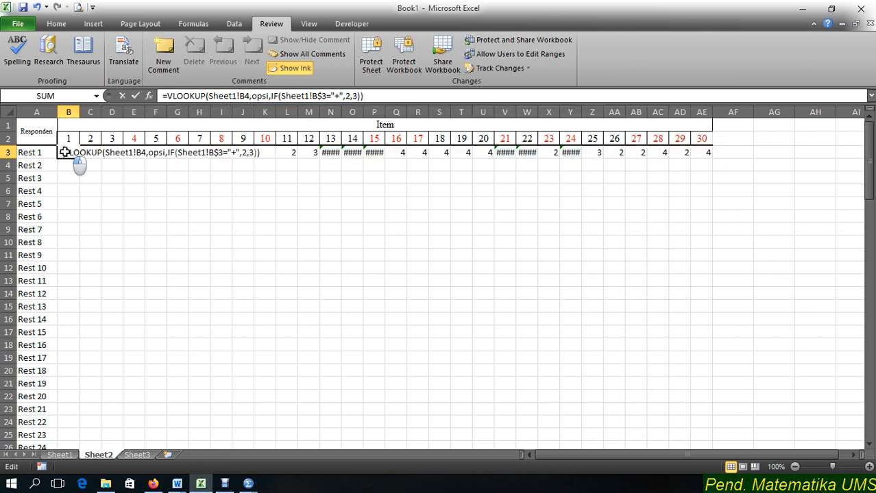
left_click(255, 152)
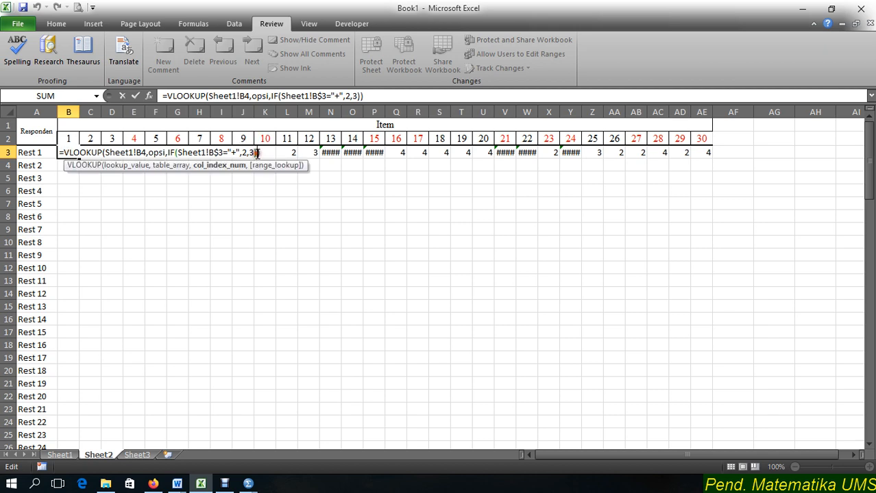
type(",")
double_click(285, 187)
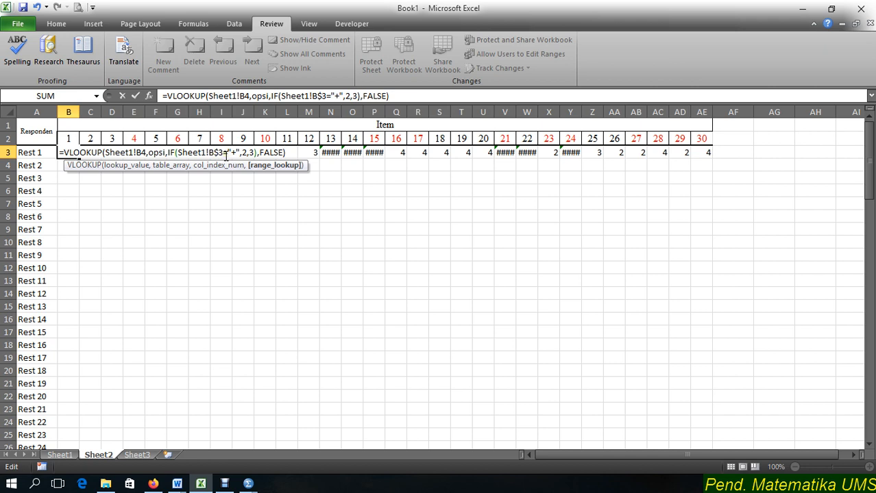
key("Return")
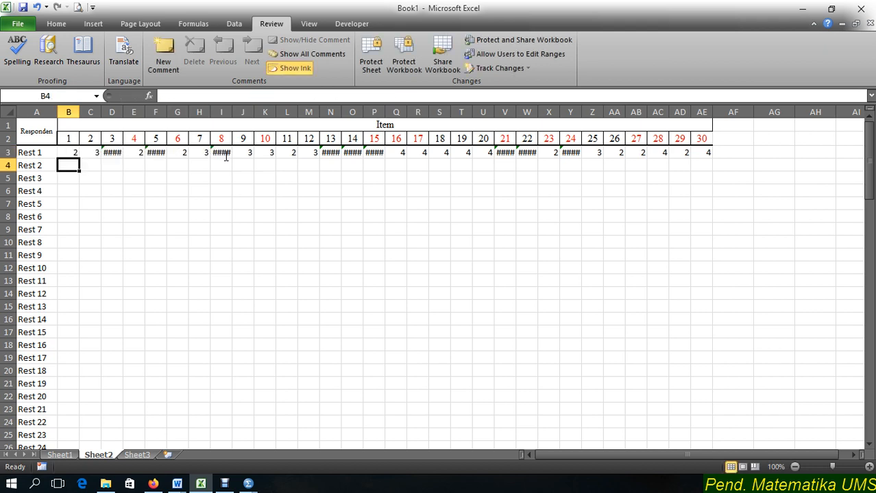
Fill the exact-match formula from B3 across to column AE and down to row 95.
left_click(69, 152)
left_click_drag(81, 158, 729, 425)
scroll(730, 426, "up", 20)
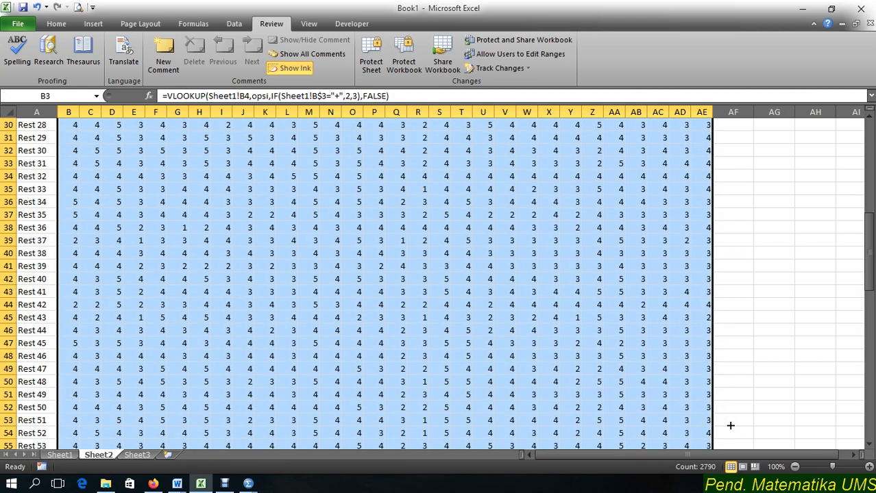
scroll(730, 426, "up", 2)
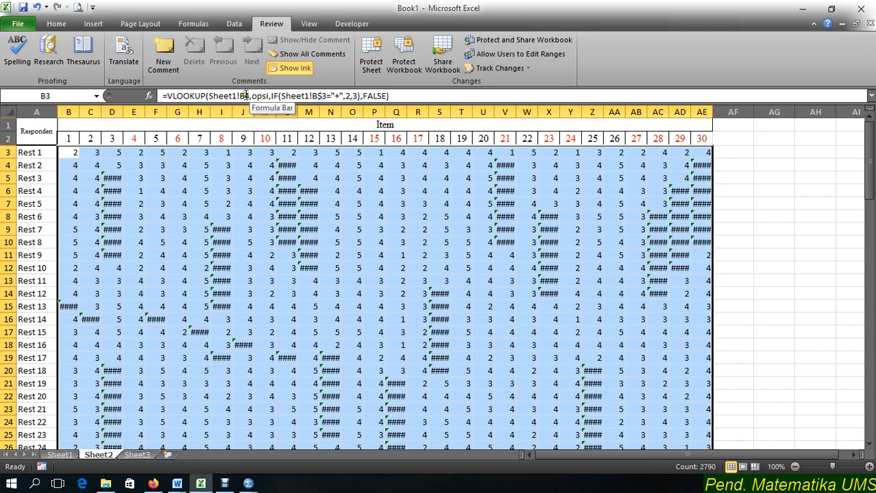
Examine the formulas of several error cells and neighbouring score cells in rows 4 to 7, such as M7, M6, U6 and J6.
left_click(287, 180)
left_click(306, 204)
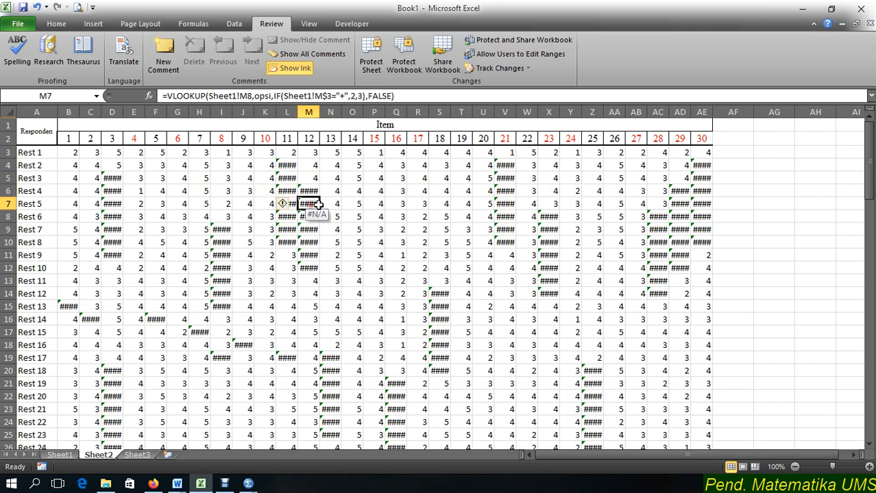
left_click(303, 191)
left_click(287, 191)
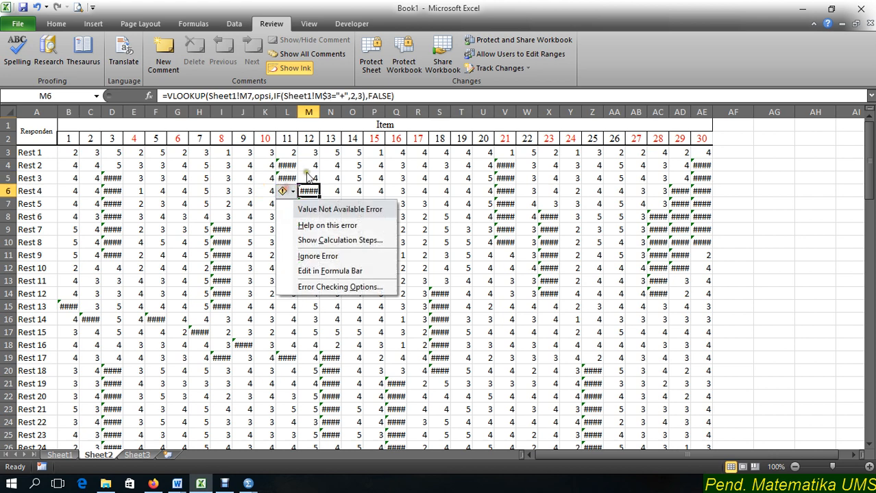
left_click(273, 166)
left_click(284, 186)
left_click(302, 206)
left_click(343, 196)
left_click(415, 202)
left_click(483, 192)
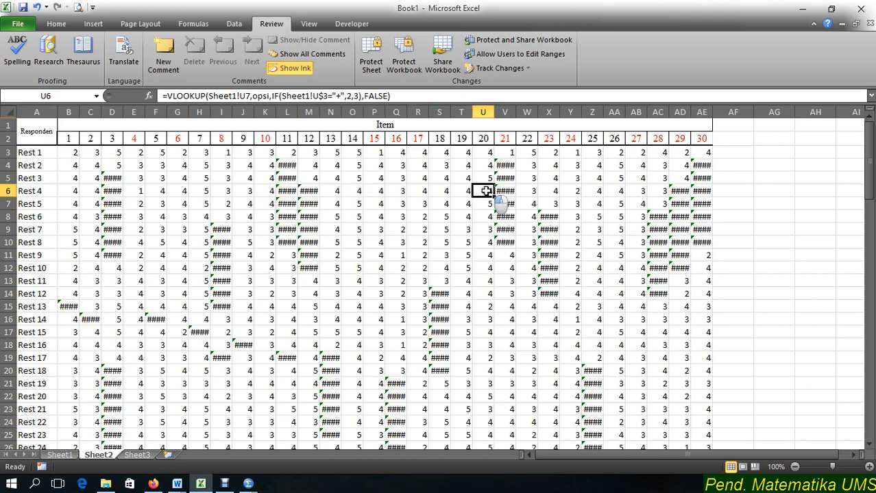
left_click(246, 193)
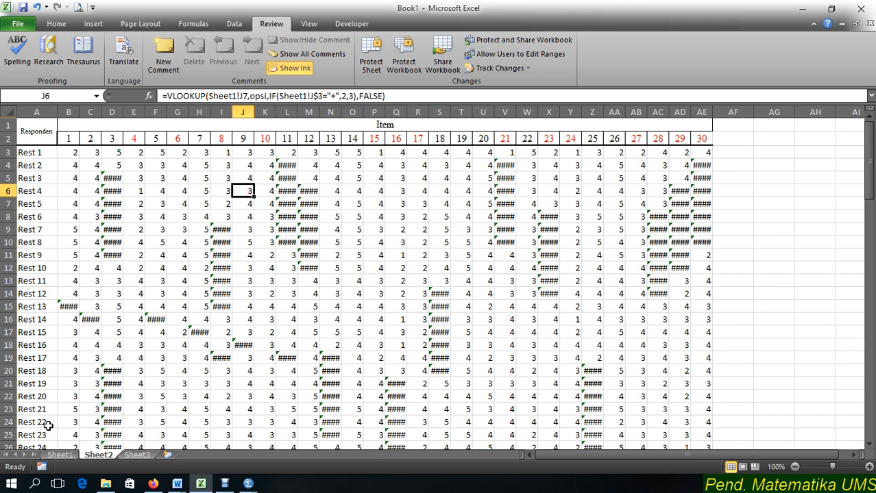
Check the plus and minus item type markers in Sheet1 row 3 against the formula in Sheet2 cell B3.
left_click(59, 455)
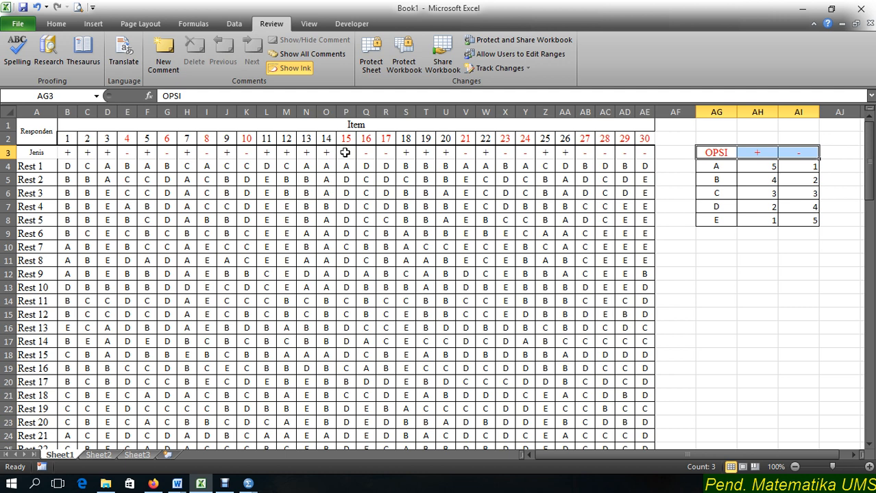
left_click(345, 152)
left_click(326, 151)
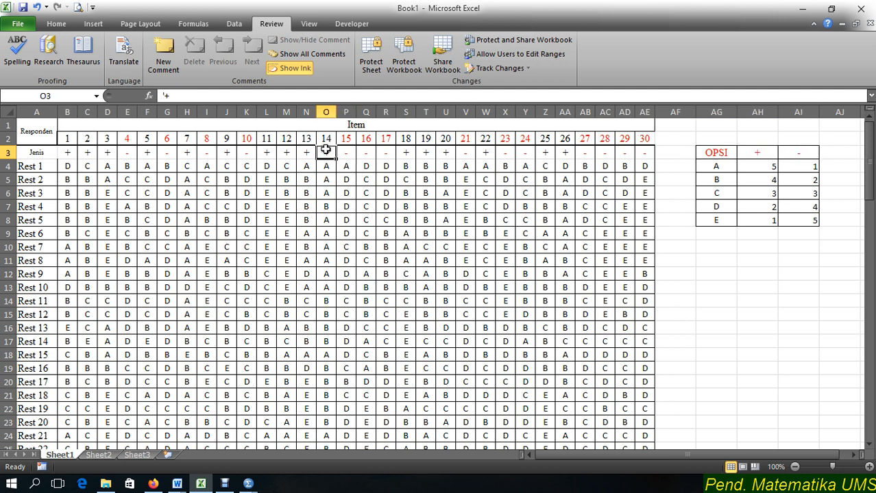
left_click(98, 455)
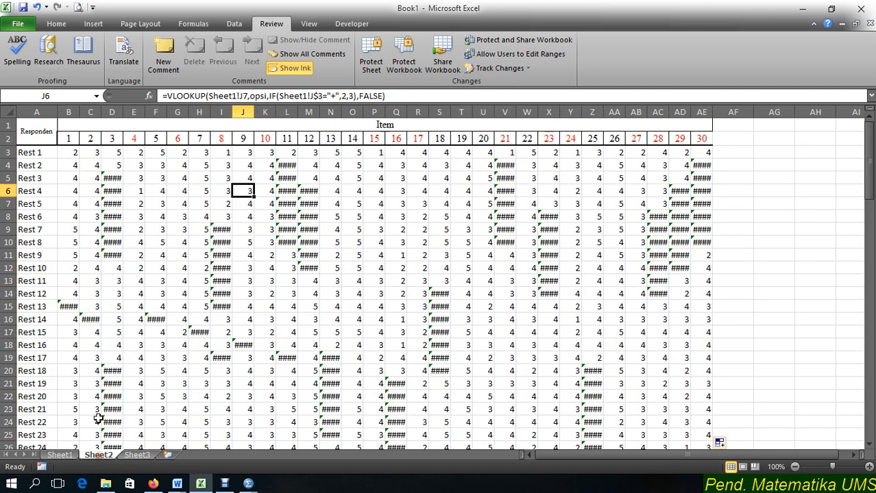
left_click(69, 152)
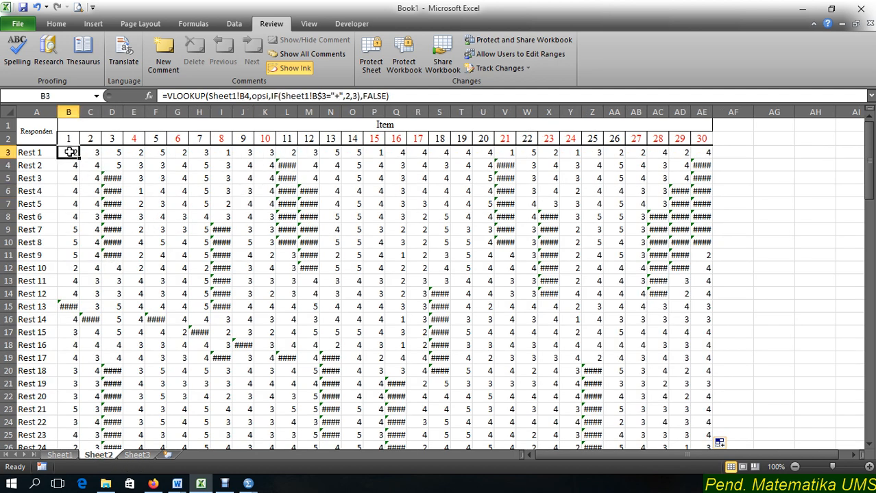
left_click(59, 455)
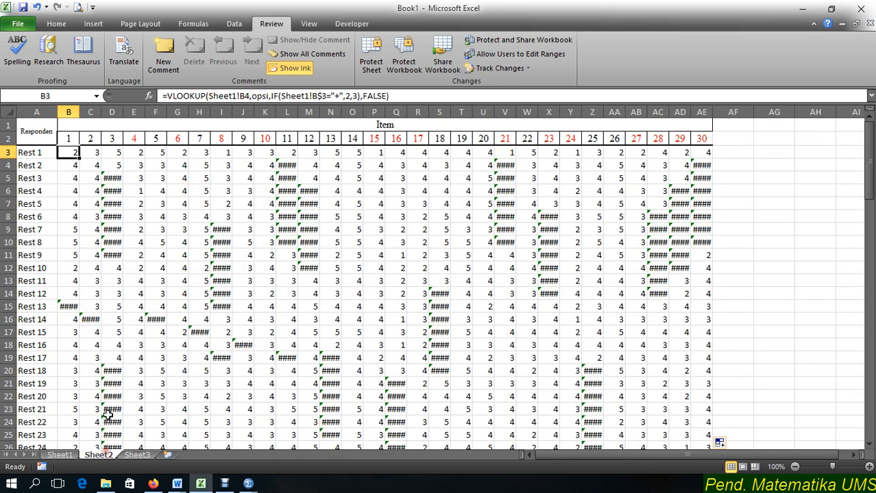
Examine the lookup error in Sheet2 cell D5, including its formula and the error-checking options.
left_click(100, 455)
left_click(59, 455)
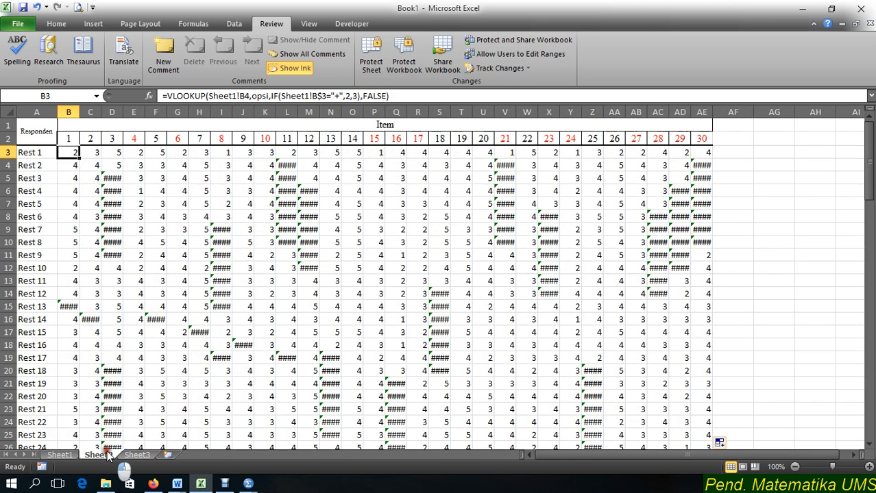
left_click(100, 455)
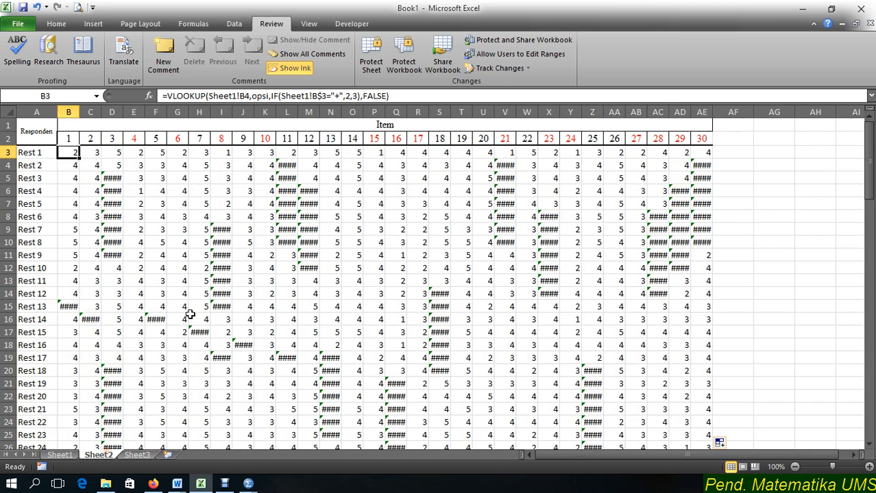
left_click(114, 179)
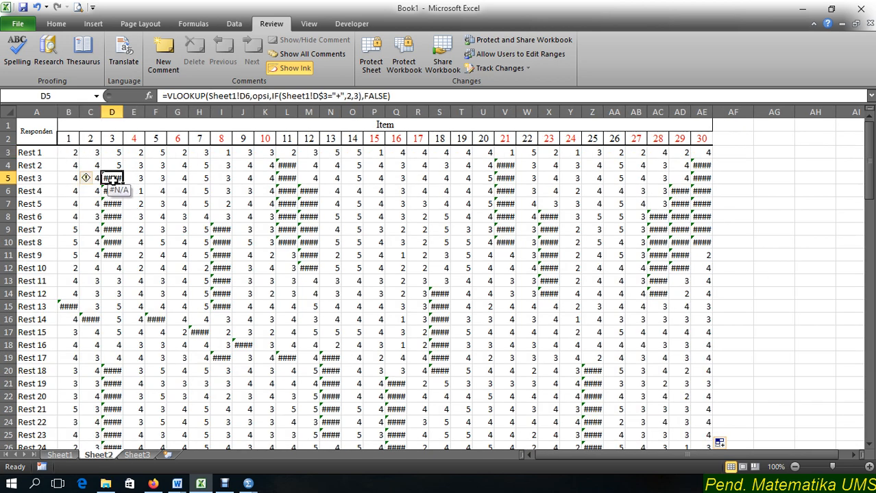
left_click(91, 178)
key("Right")
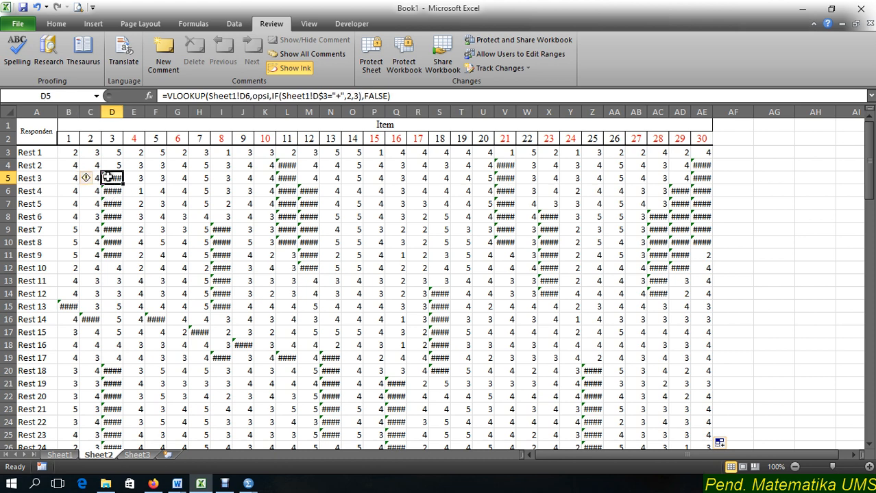
left_click(87, 180)
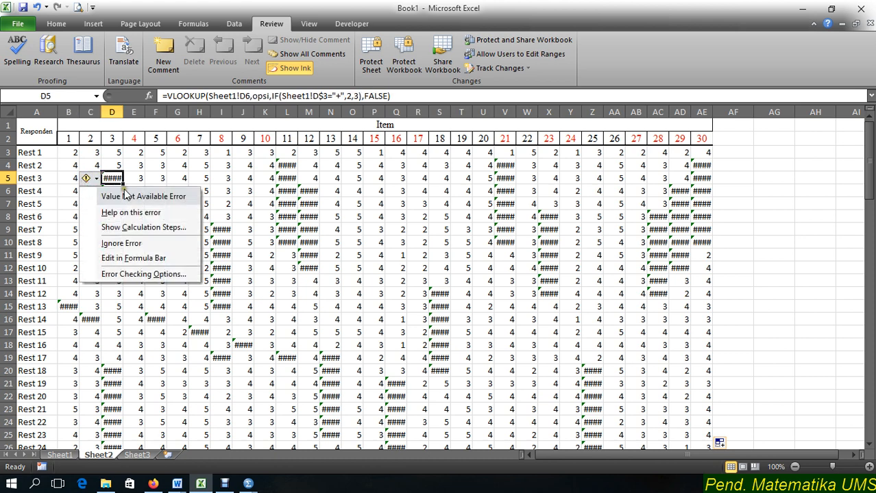
left_click(117, 179)
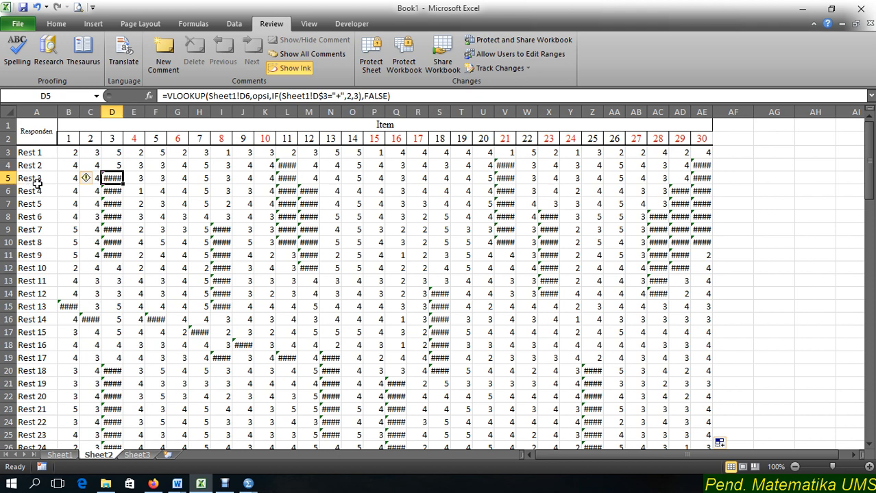
Check the answer option table on Sheet1 and open the definition of the named range opsi for editing.
left_click(60, 455)
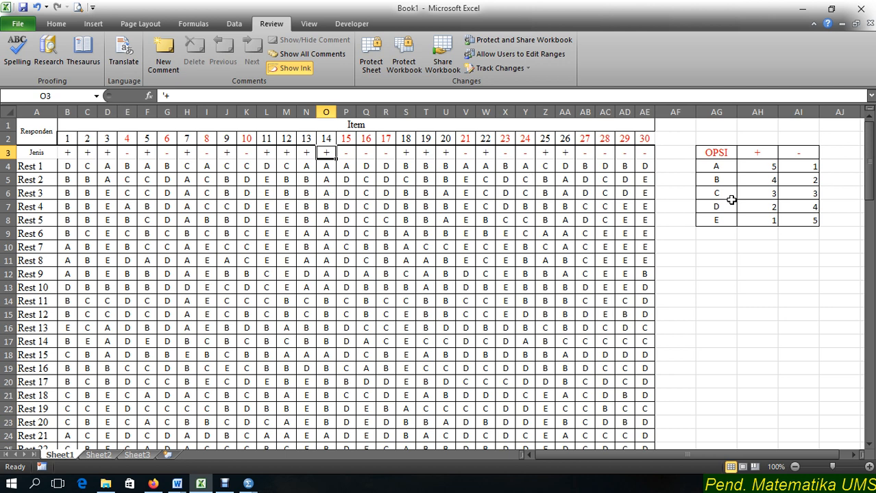
left_click(729, 198)
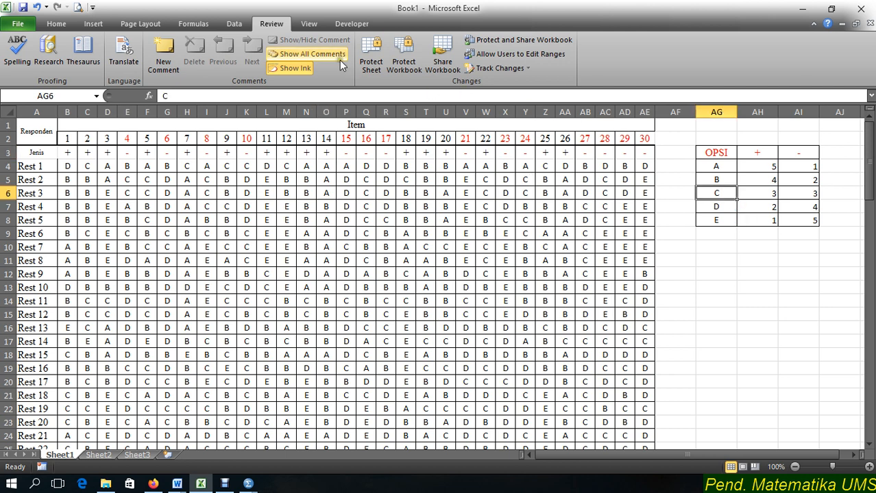
left_click(231, 25)
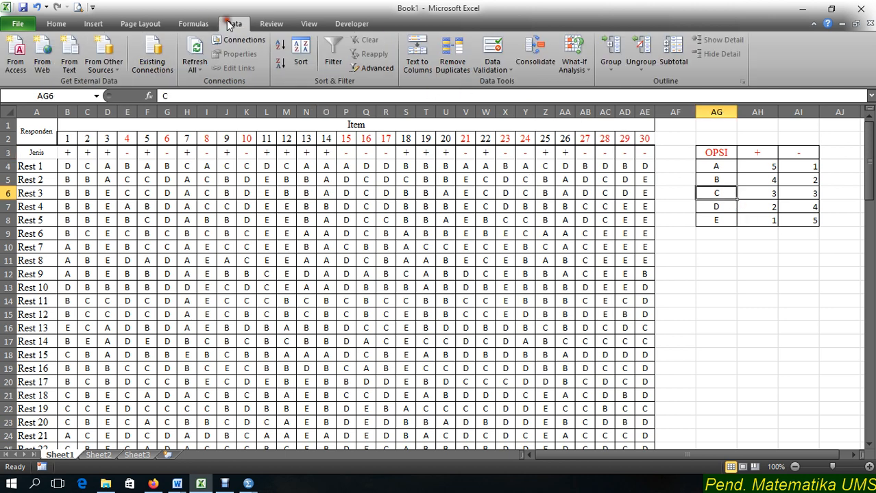
left_click(211, 26)
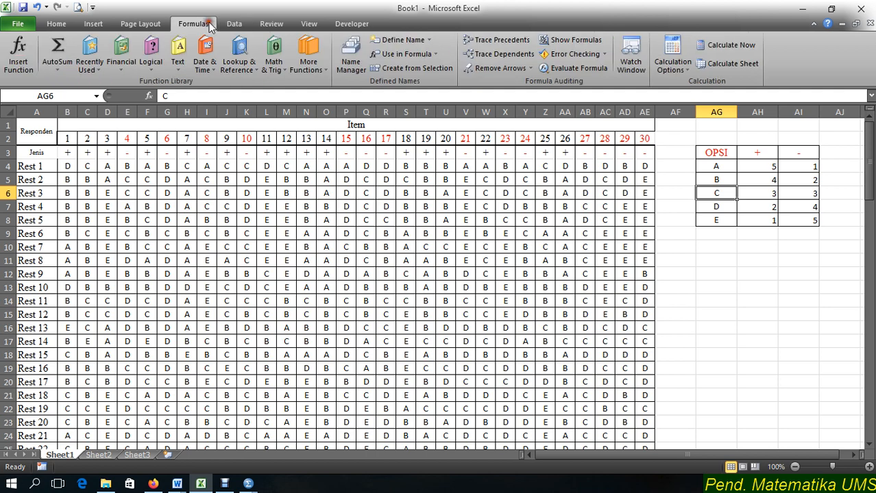
left_click(353, 58)
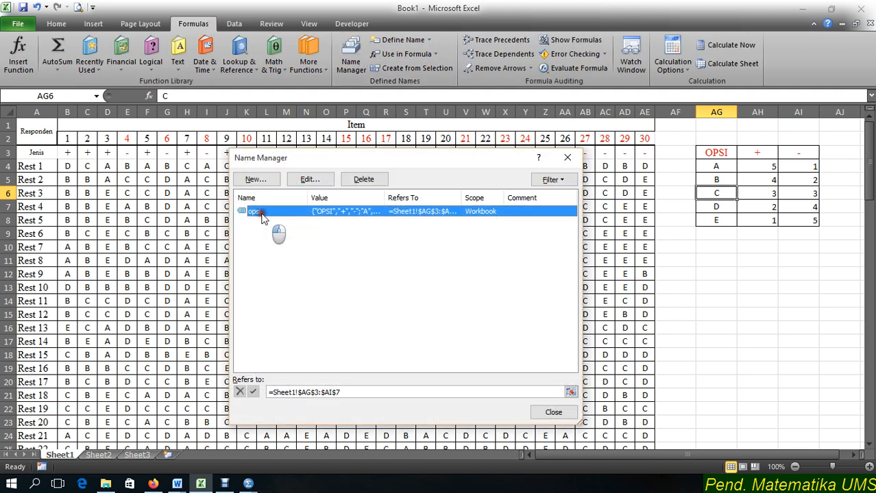
double_click(262, 214)
Redefine the named range opsi to refer to =Sheet1!$AG$3:$AI$8, covering the whole option table including row E.
left_click(387, 333)
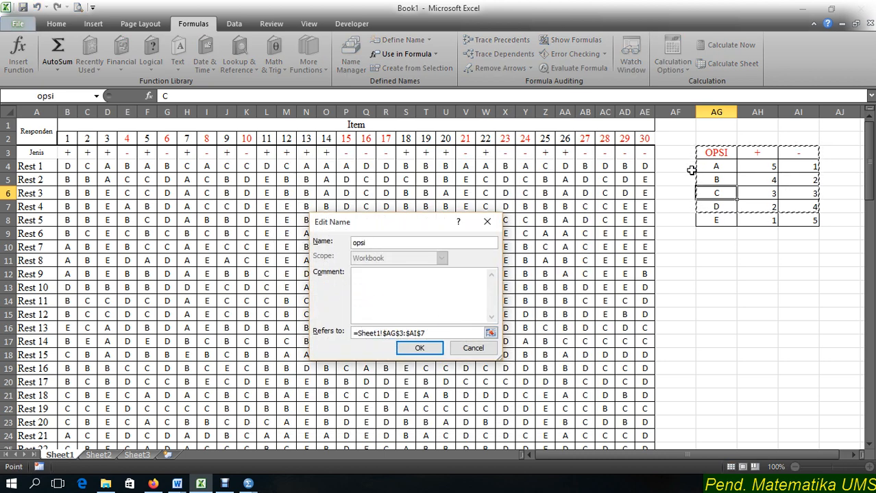
left_click(716, 208)
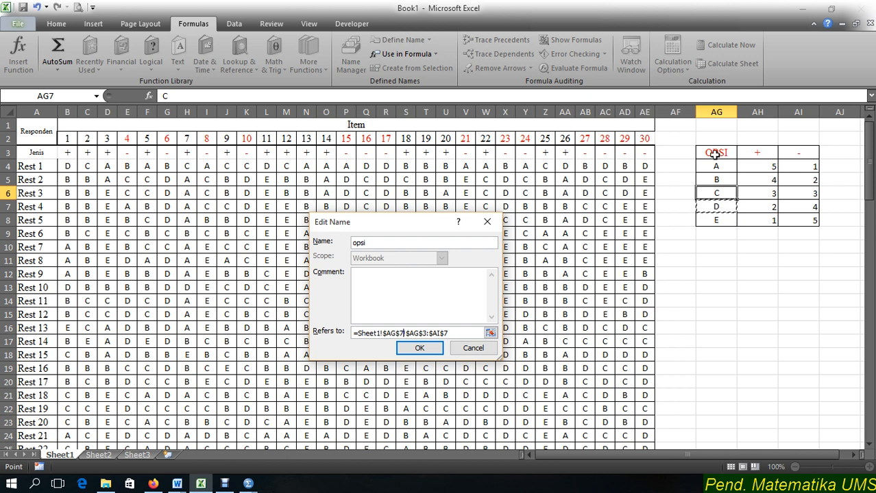
left_click(491, 334)
left_click_drag(432, 243, 271, 245)
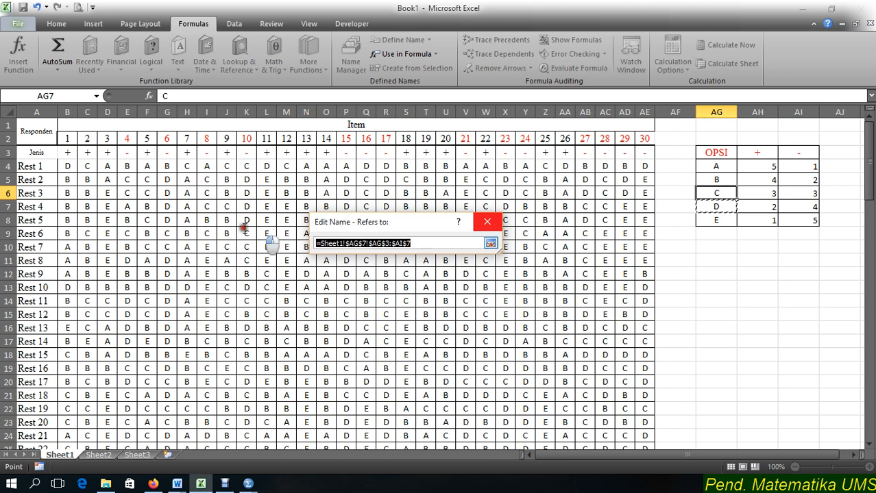
key("BackSpace")
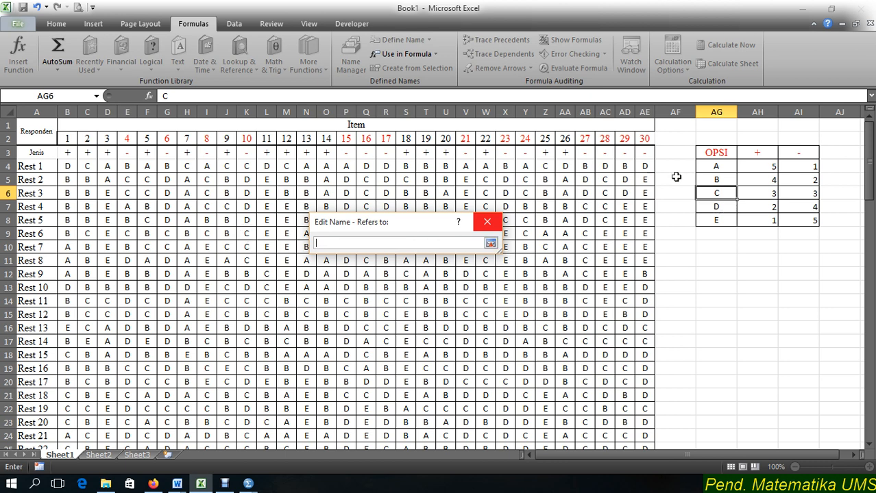
left_click_drag(706, 153, 799, 219)
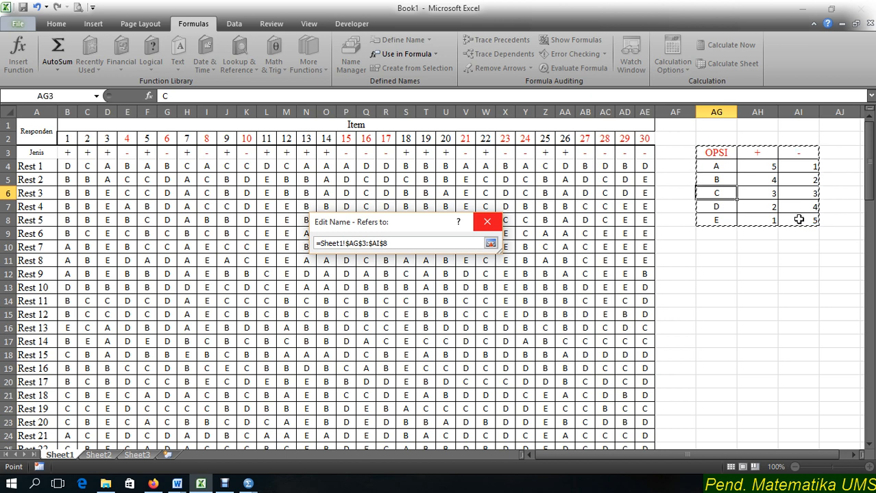
left_click(490, 244)
left_click(418, 348)
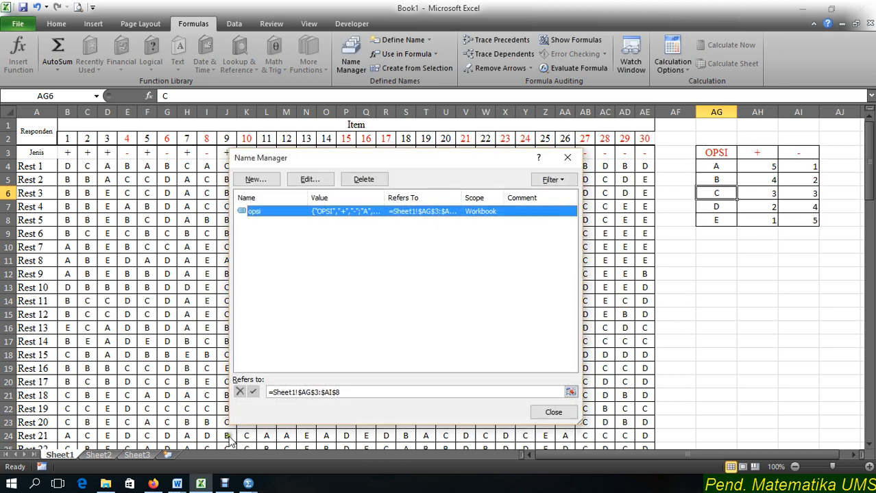
left_click(553, 412)
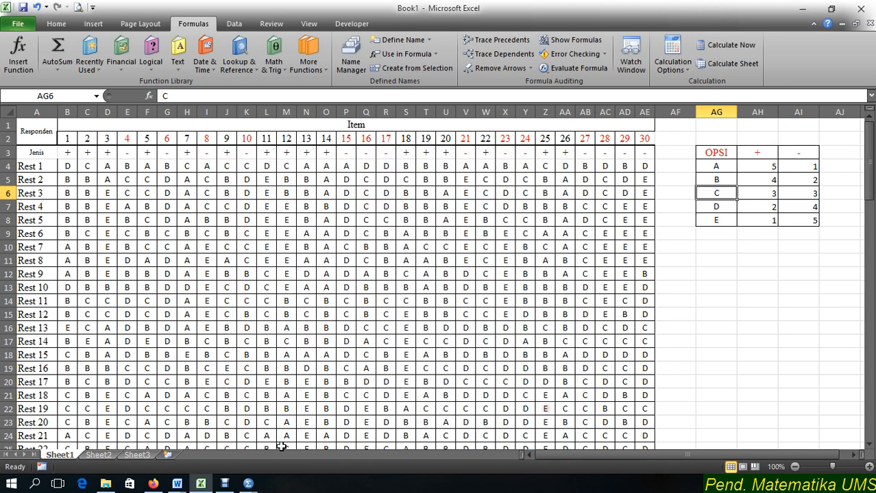
Enter NO1 in cell AG3 of Sheet2 and fill the series down to NO30 in AG32.
left_click(98, 455)
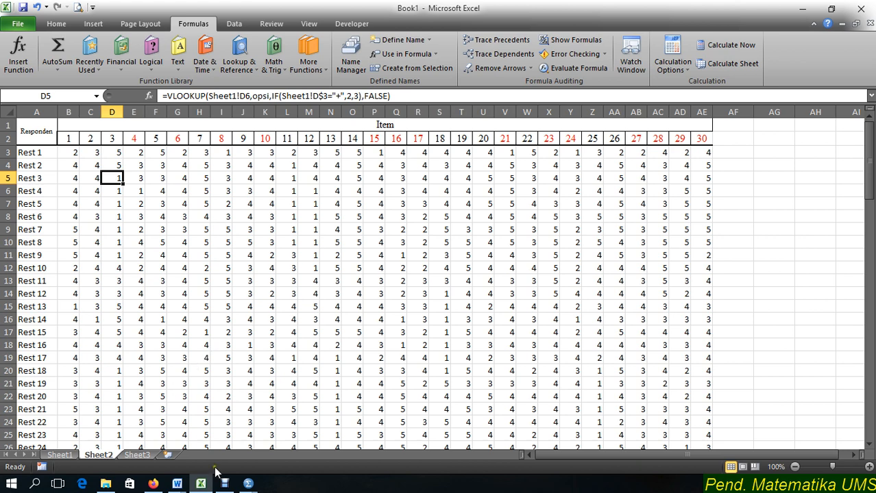
mouse_move(248, 484)
mouse_move(277, 451)
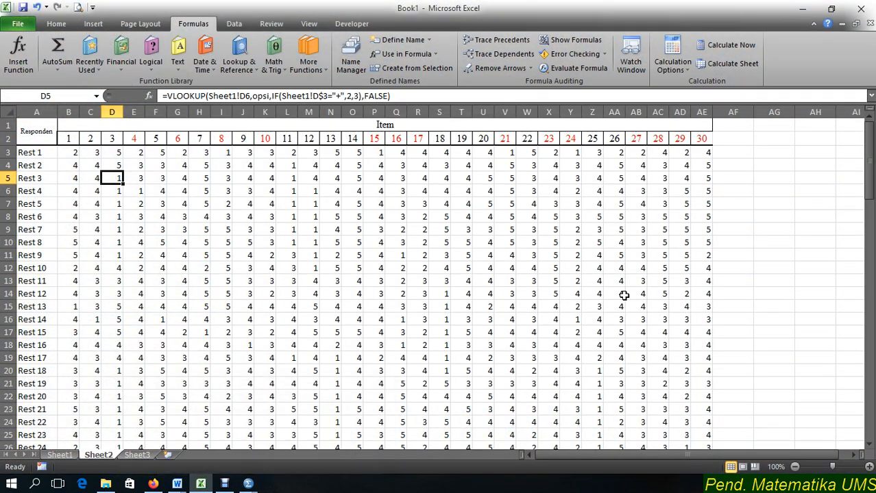
left_click(727, 254)
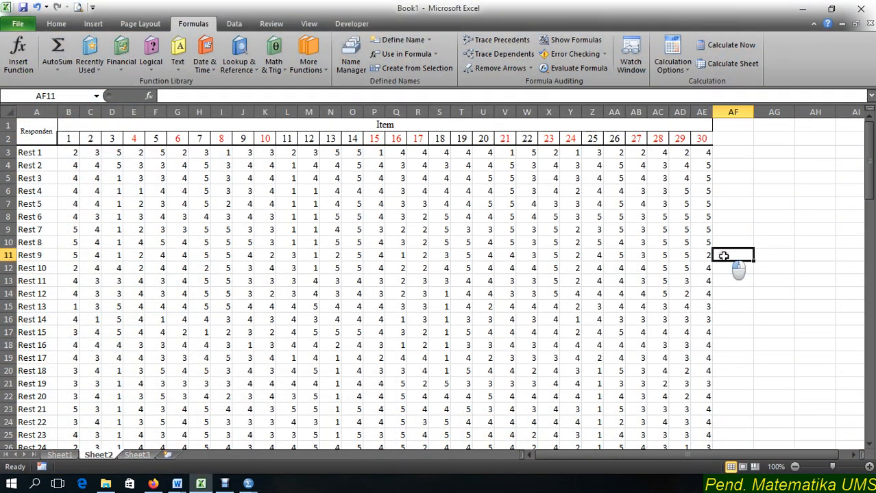
left_click(769, 155)
type("NO1")
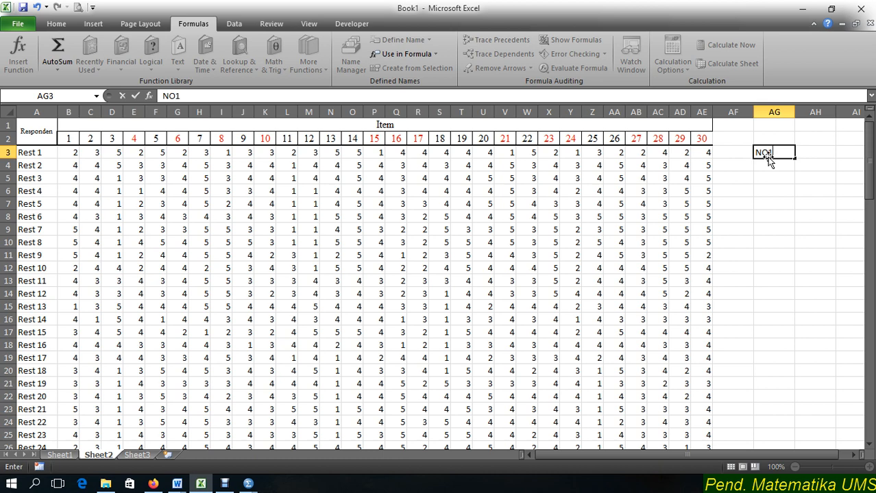
key("Return")
left_click(772, 153)
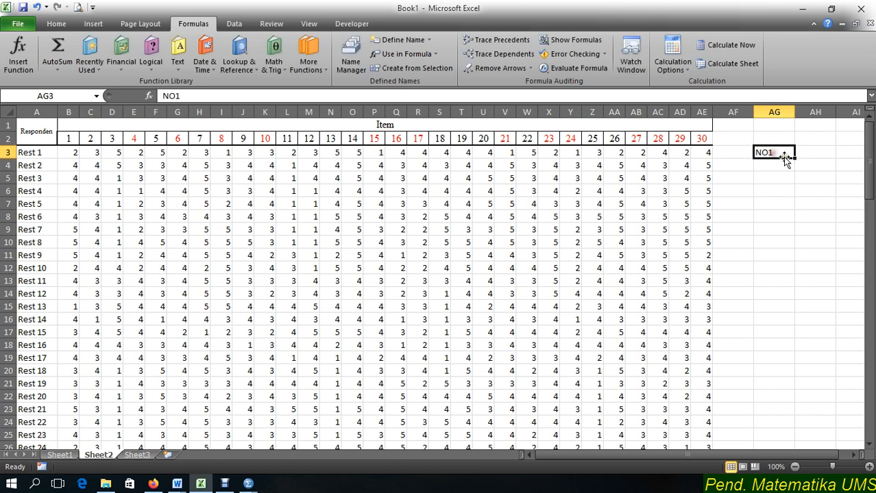
left_click_drag(795, 158, 801, 362)
Copy the labels NO1 to NO30, switch to the SPSS Data Editor and paste them as variable names in Variable View.
key("ctrl+c")
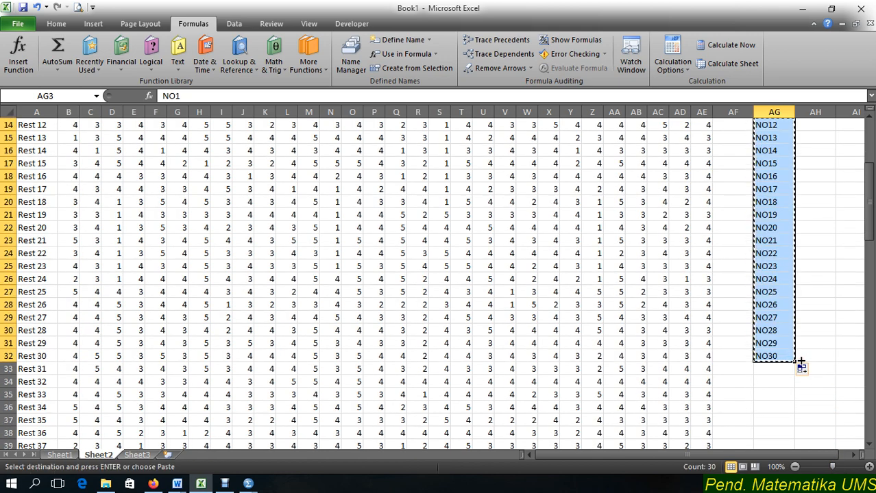
mouse_move(250, 483)
left_click(280, 423)
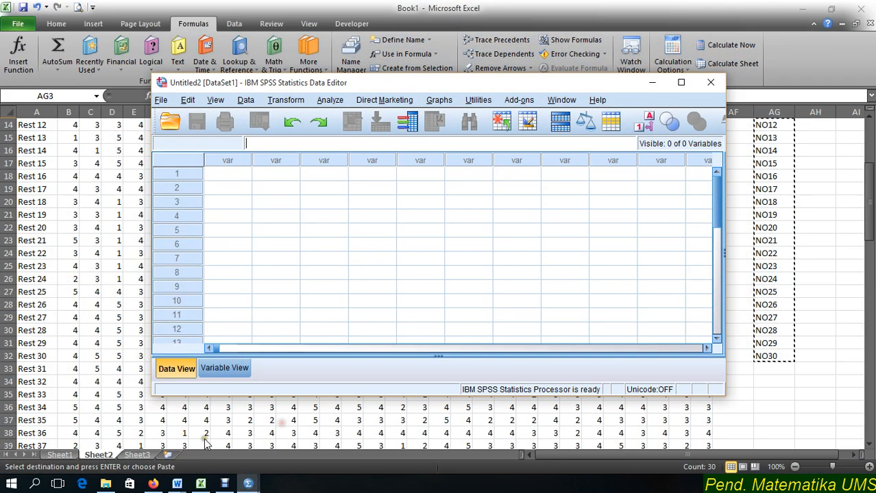
left_click(232, 370)
left_click(228, 159)
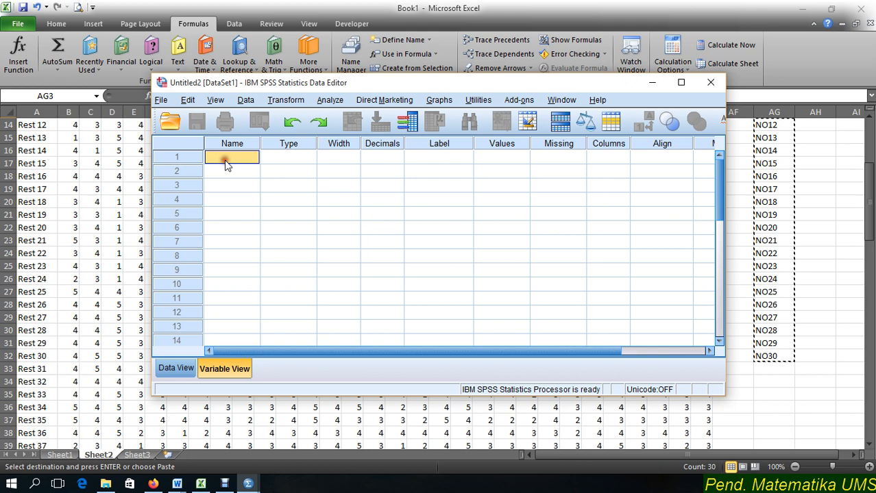
key("ctrl+v")
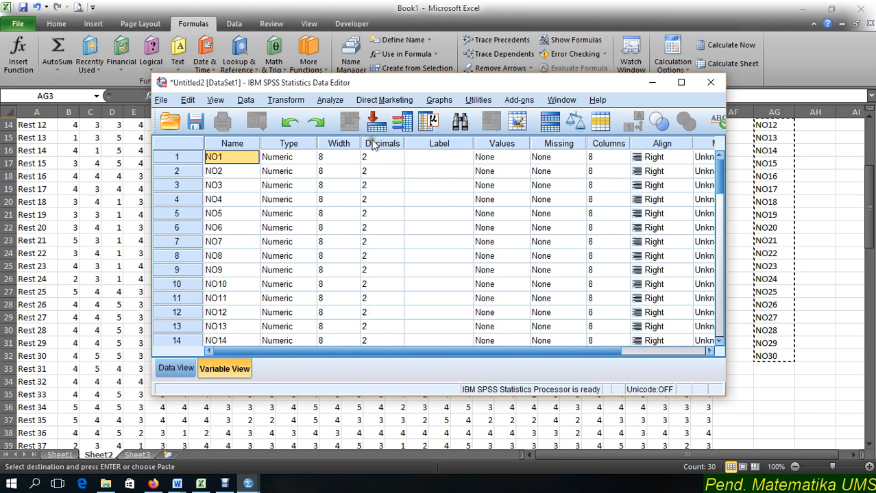
Set the decimals of variable NO1 to 0 and enter 0 as its label.
left_click(376, 157)
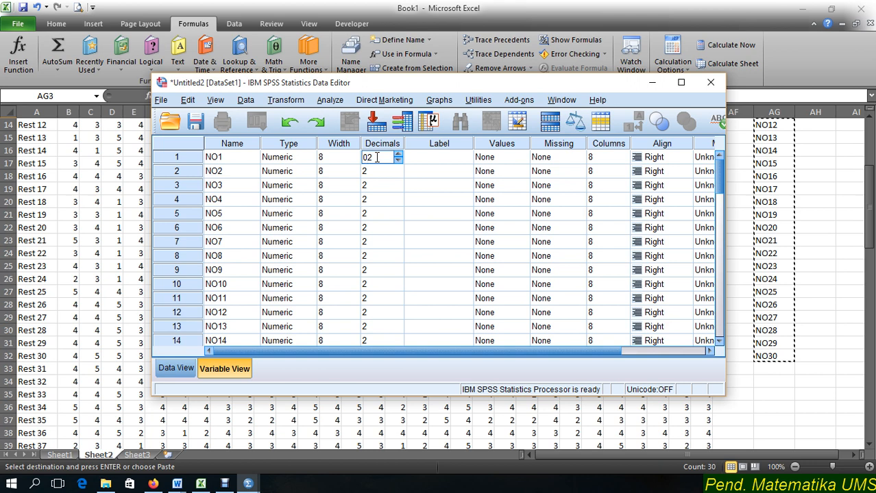
type("0")
key("Tab")
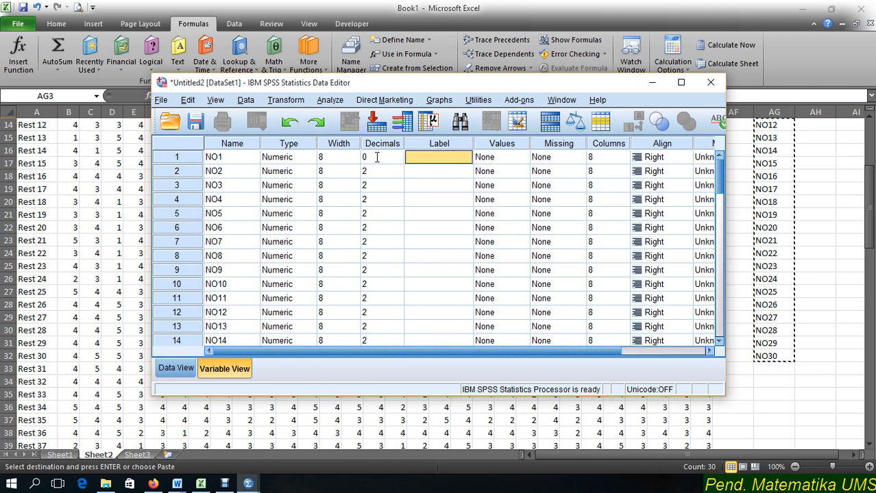
type("0")
key("Return")
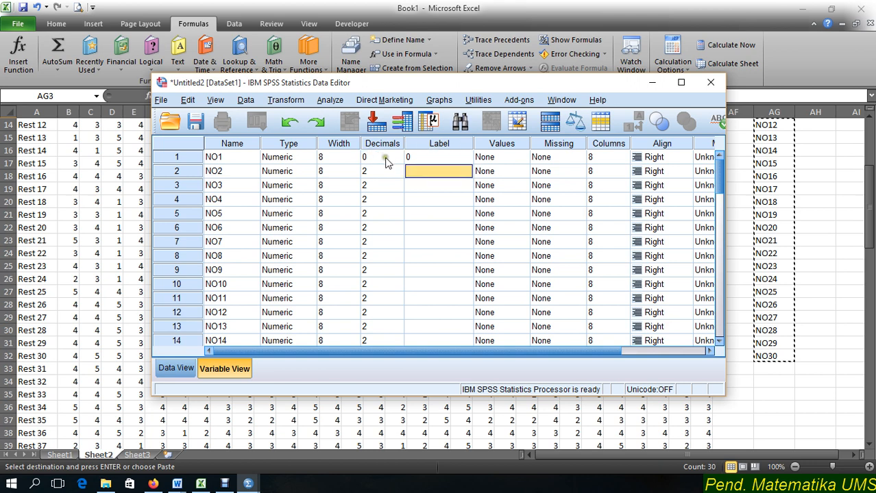
Enter 0 as the label of variable NO2 and set its decimals to 0.
left_click(382, 172)
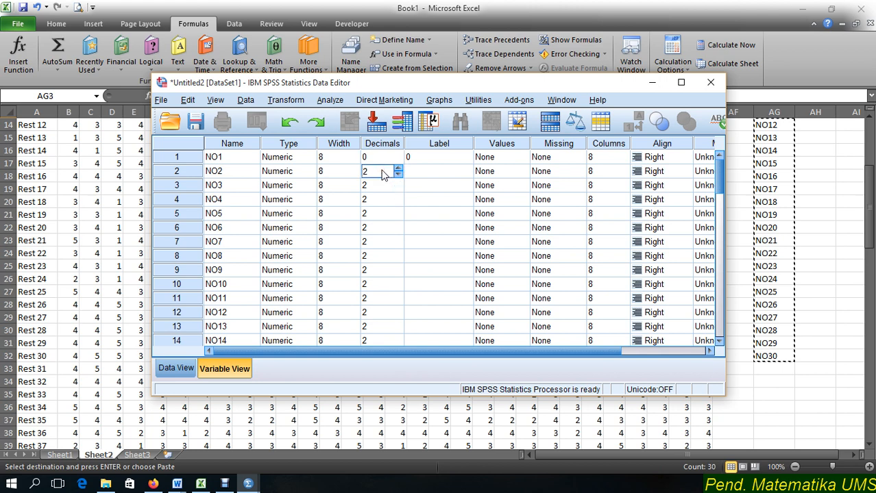
key("Tab")
type("0")
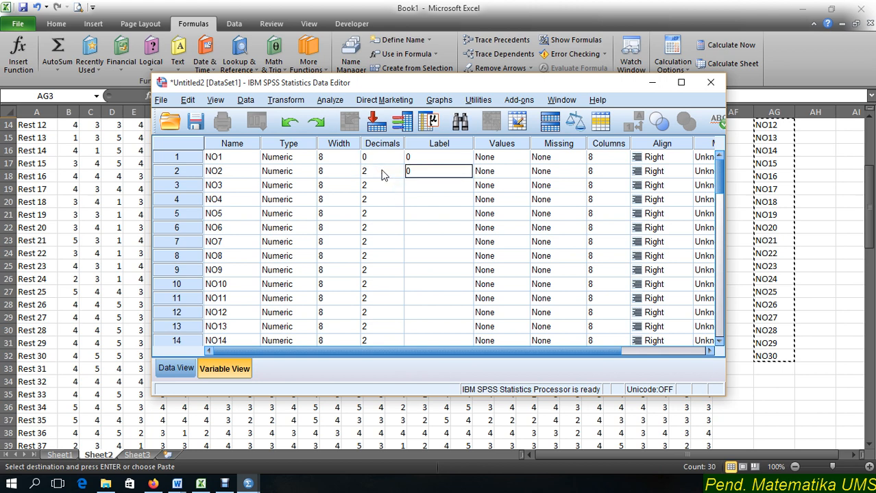
key("Return")
left_click(382, 172)
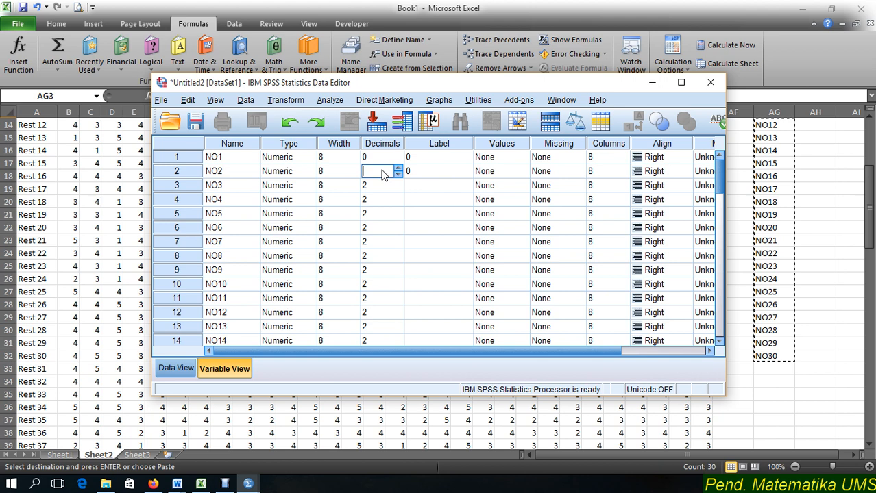
type("0")
key("Return")
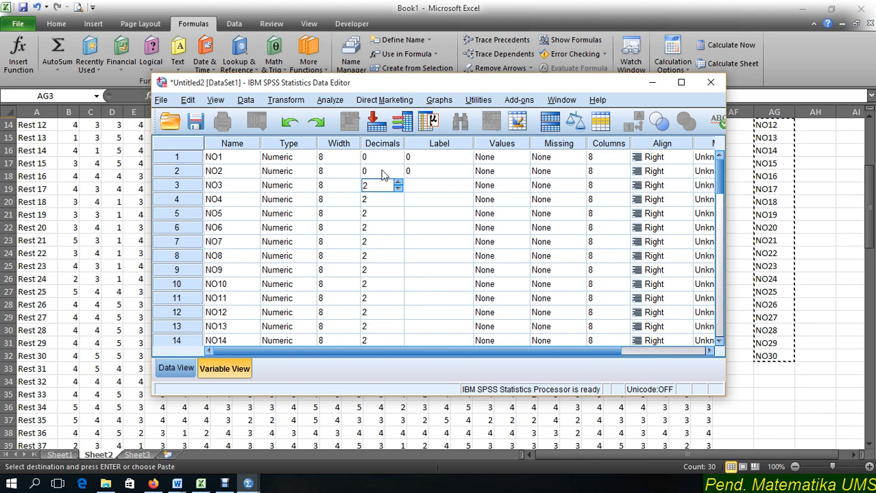
Set the decimals of variables NO3 to NO7 to 0.
type("0")
key("Return")
type("0")
key("Return")
type("0")
key("Return")
type("0")
key("Return")
type("0")
key("Return")
key("Return")
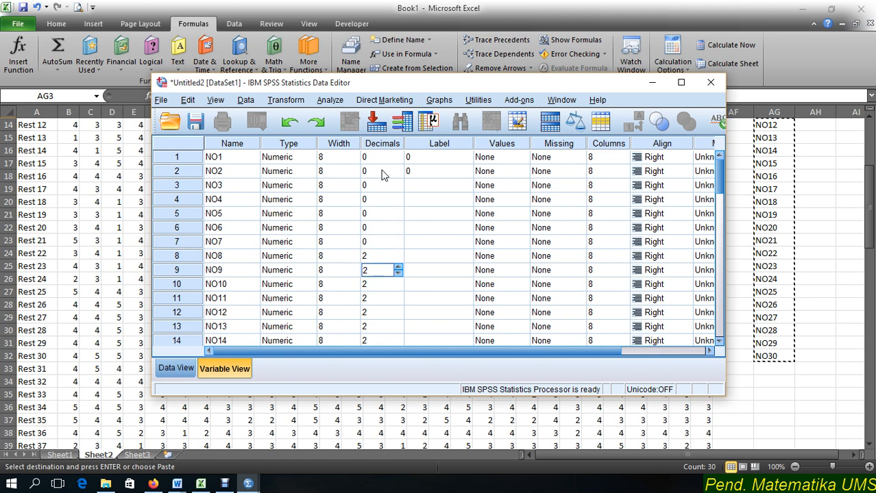
Set the decimals of variables NO8 to NO12 and NO14 to 0.
left_click(367, 256)
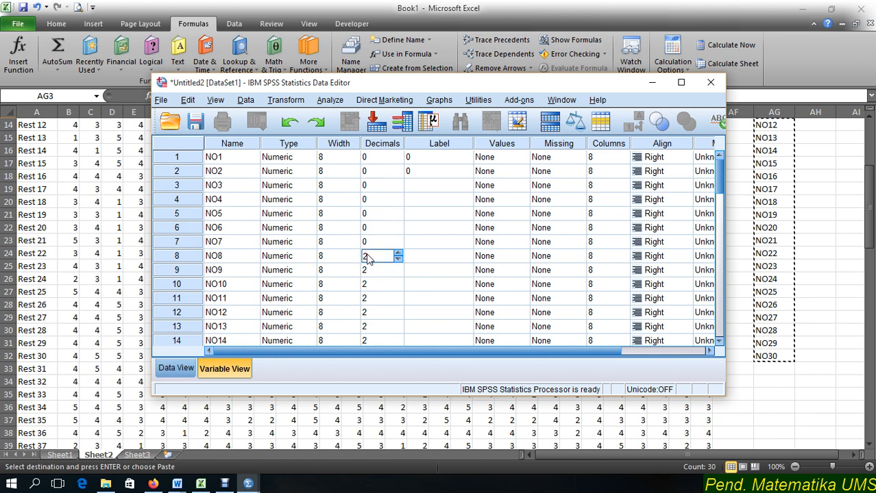
key("Return")
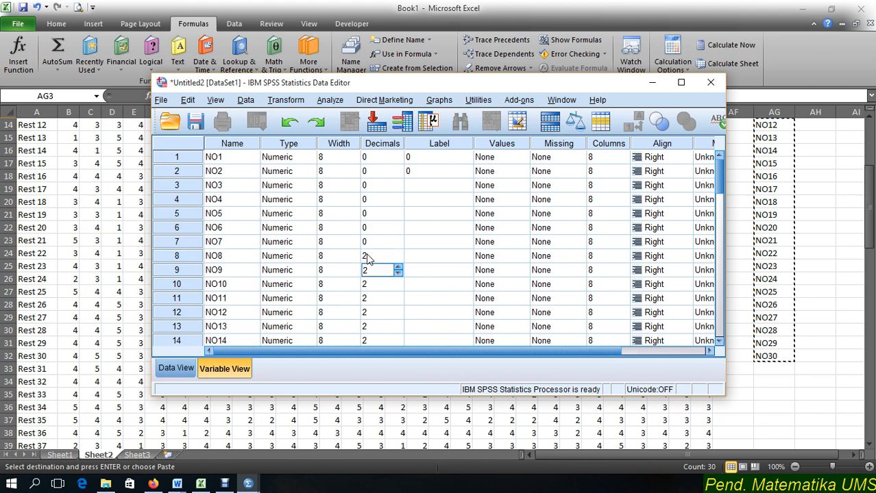
left_click(367, 257)
type("0")
key("Return")
type("0")
key("Return")
key("Return")
type("0")
key("Return")
type("0")
key("Return")
key("Return")
type("0")
key("Return")
Maximize the Data Editor window and set the decimals of NO13 and NO15 to NO30 to 0.
scroll(367, 257, "down", 7)
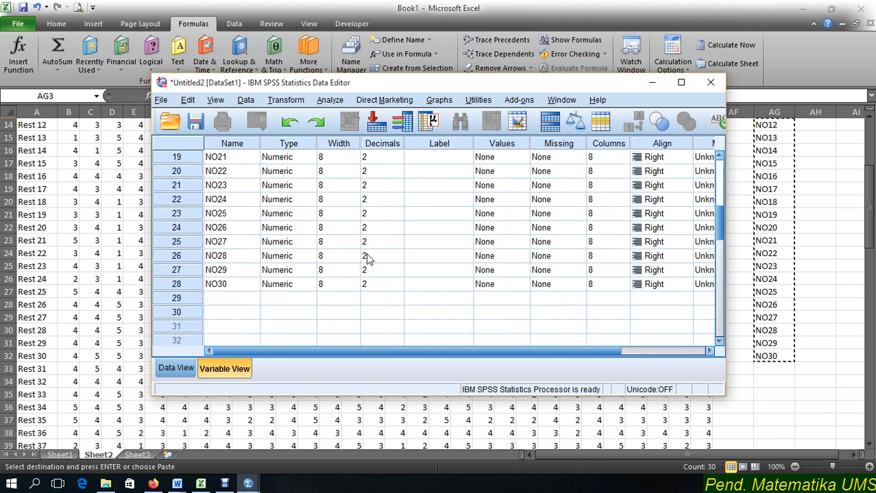
scroll(365, 171, "up", 1)
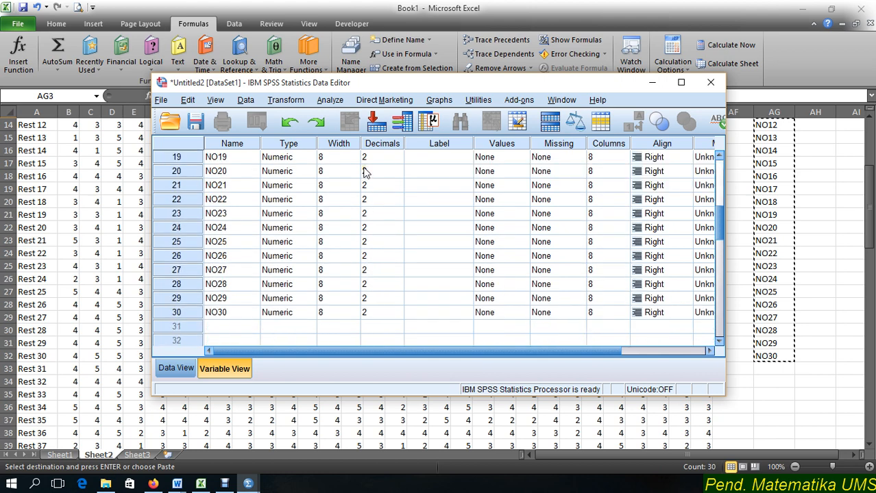
left_click(678, 84)
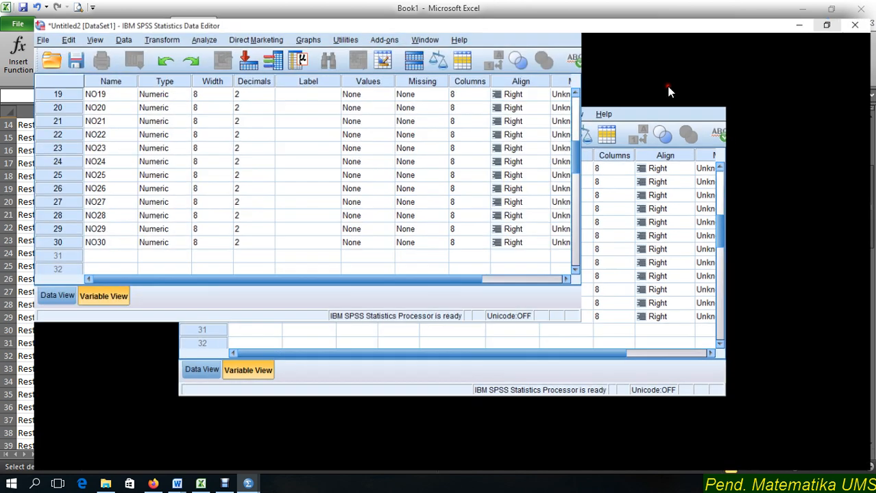
scroll(387, 185, "up", 4)
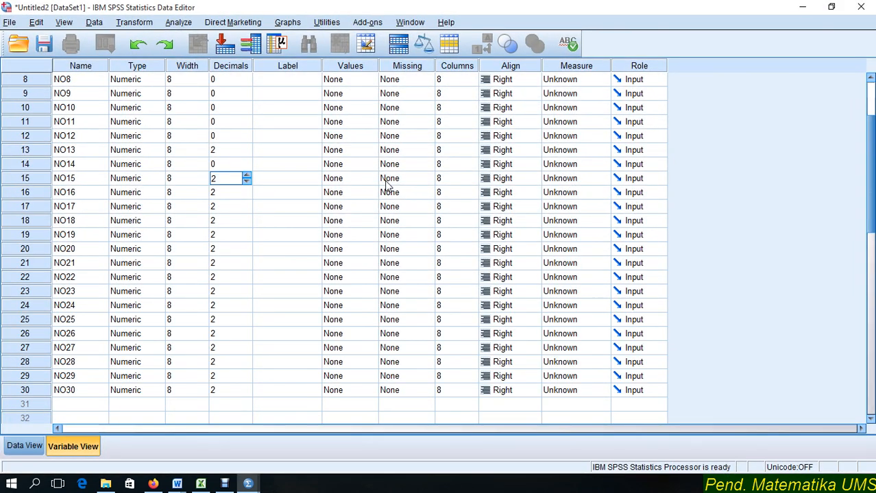
left_click(218, 151)
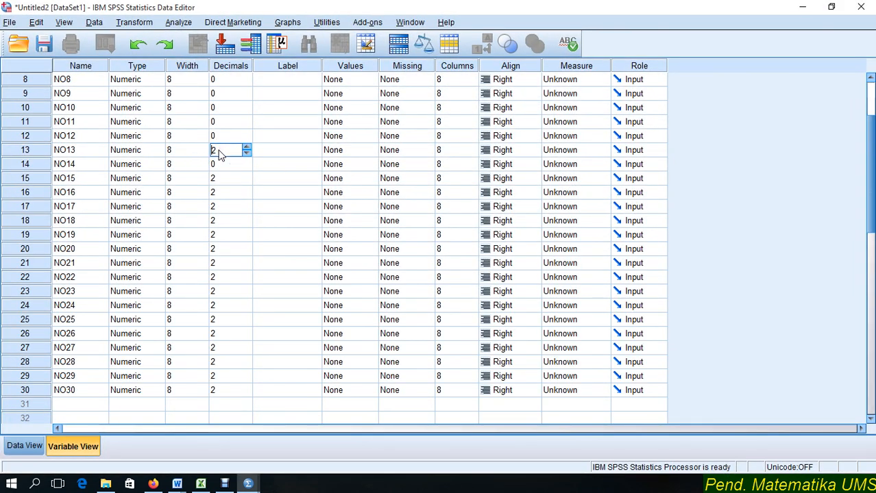
key("Return")
key("Return")
type("0")
key("Return")
type("0")
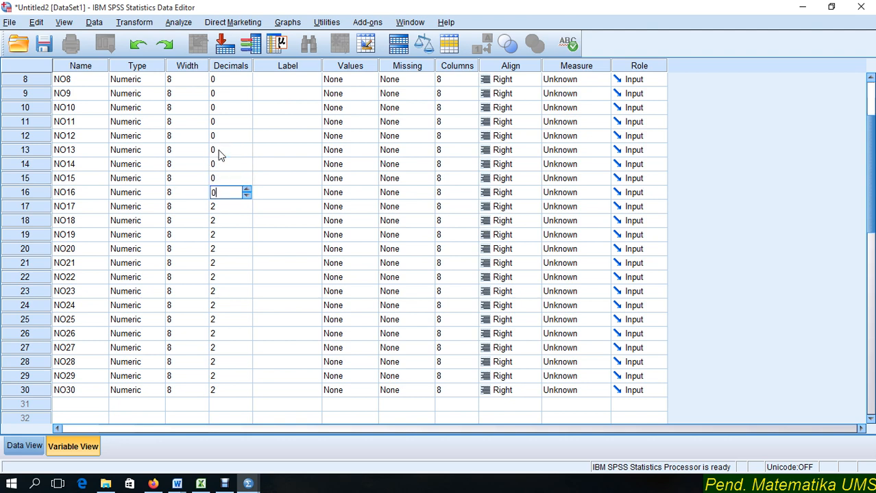
key("Return")
type("0")
key("Return")
type("0")
key("Return")
type("0")
key("Return")
type("0")
key("Return")
type("0 0 0 0 0 0")
key("Return")
type("0")
key("Return")
type("0")
key("Return")
type("0")
key("Return")
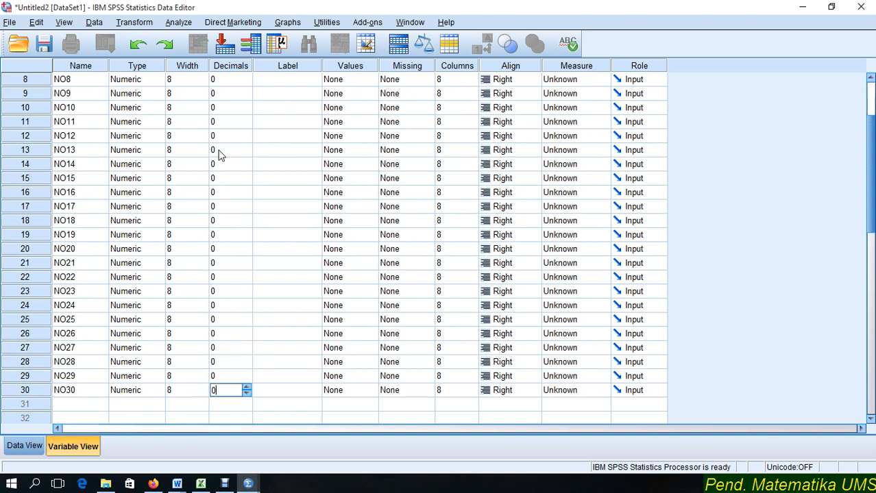
left_click(255, 207)
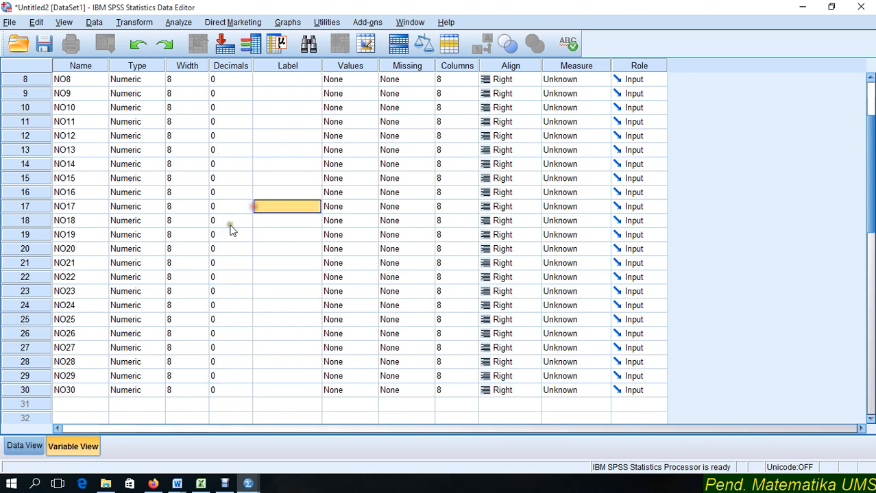
Show the SPSS Data View, switch to Excel and enter the header y in cell AF2 of Sheet2.
left_click(35, 445)
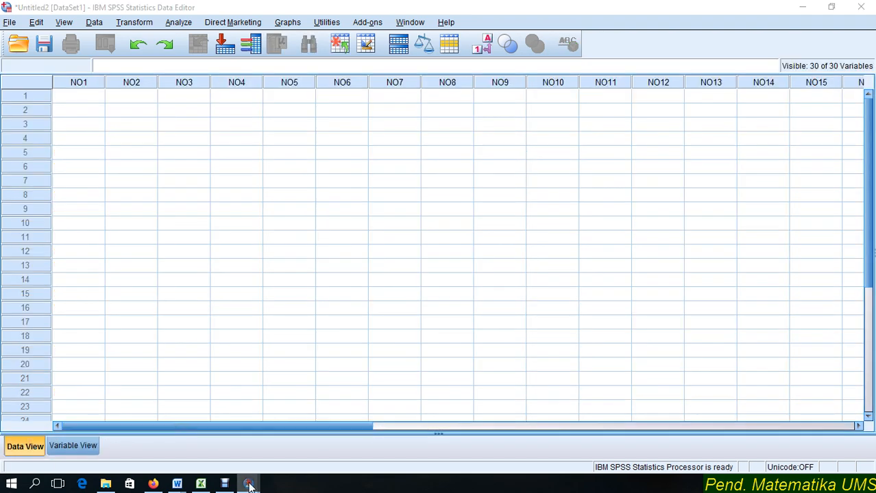
mouse_move(248, 484)
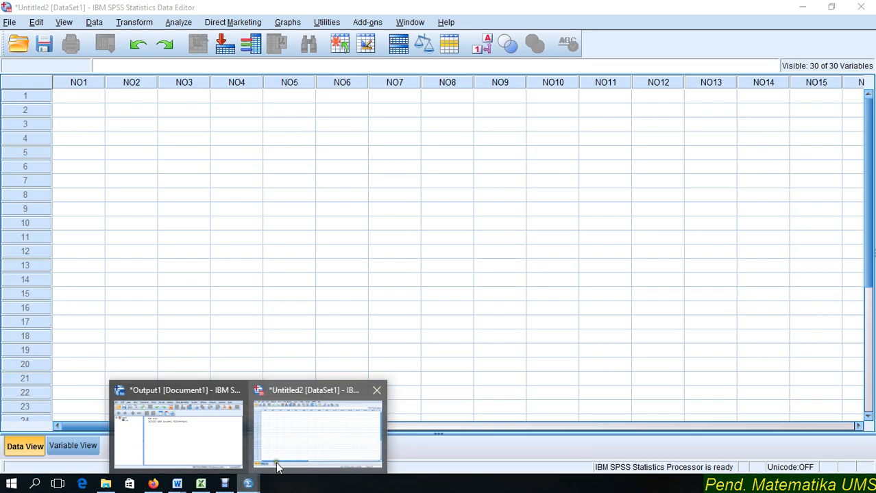
left_click(201, 484)
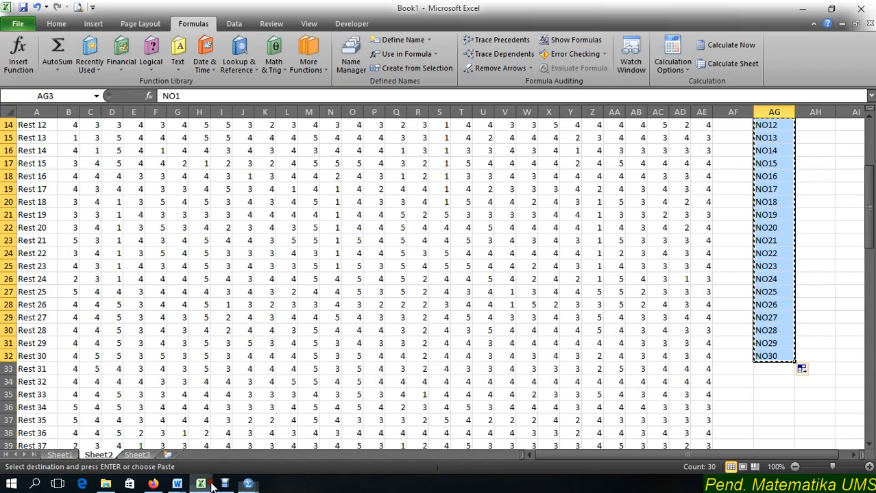
left_click(576, 305)
scroll(576, 193, "up", 5)
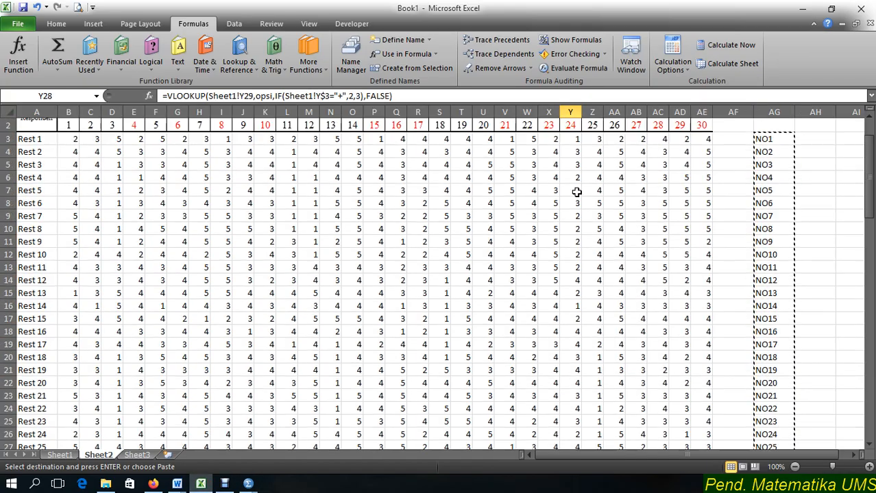
left_click(746, 137)
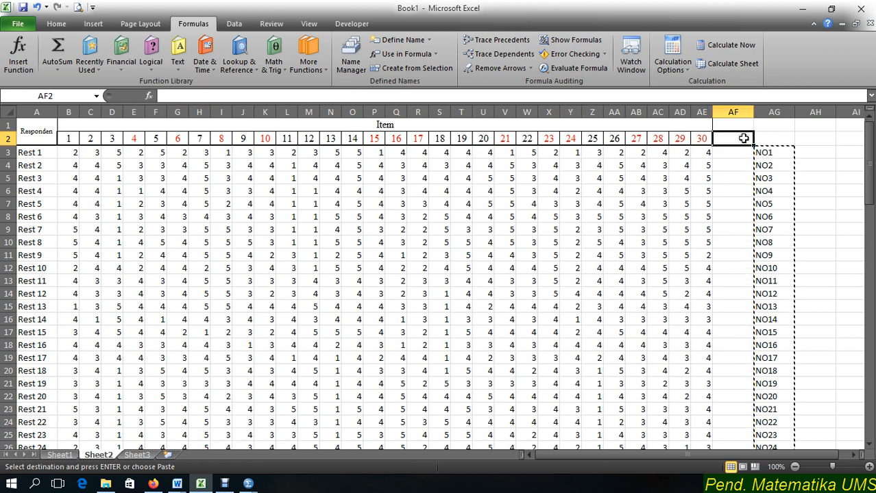
type("y")
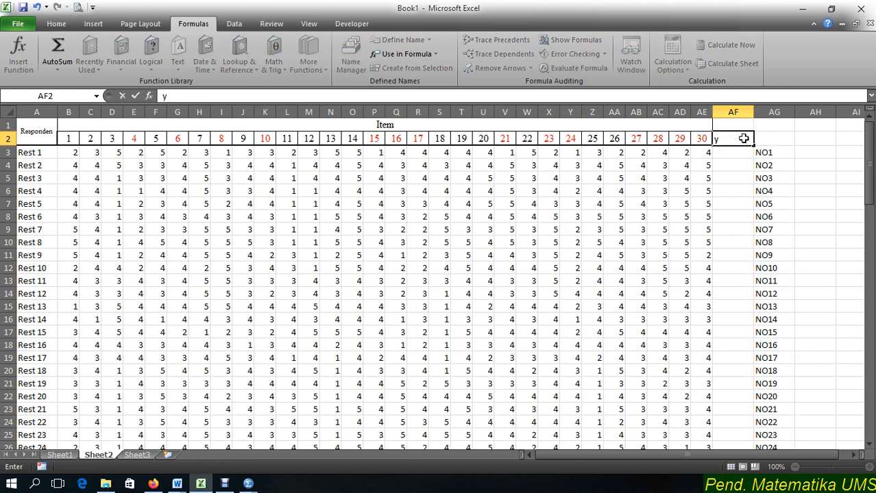
key("Return")
Total the first respondent's scores in AF3 with =SUM(B3:AE3) and fill the formula down to AF95.
type("=SUM")
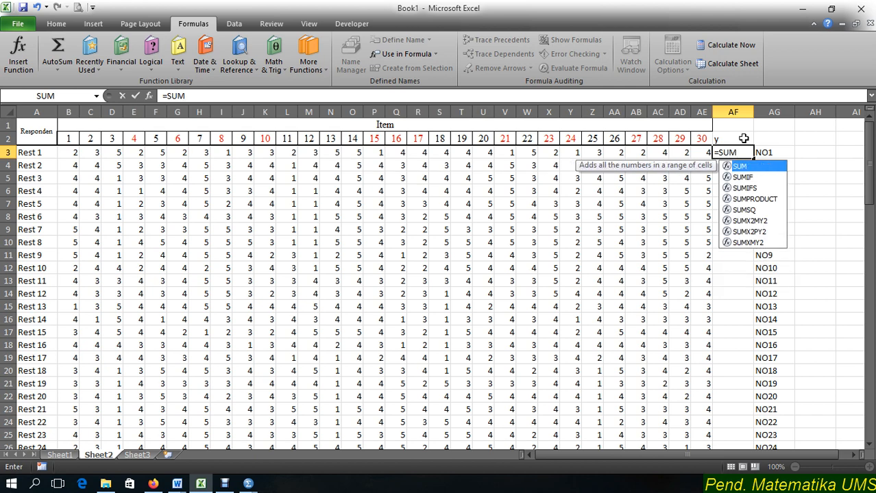
type("(")
left_click_drag(710, 151, 63, 154)
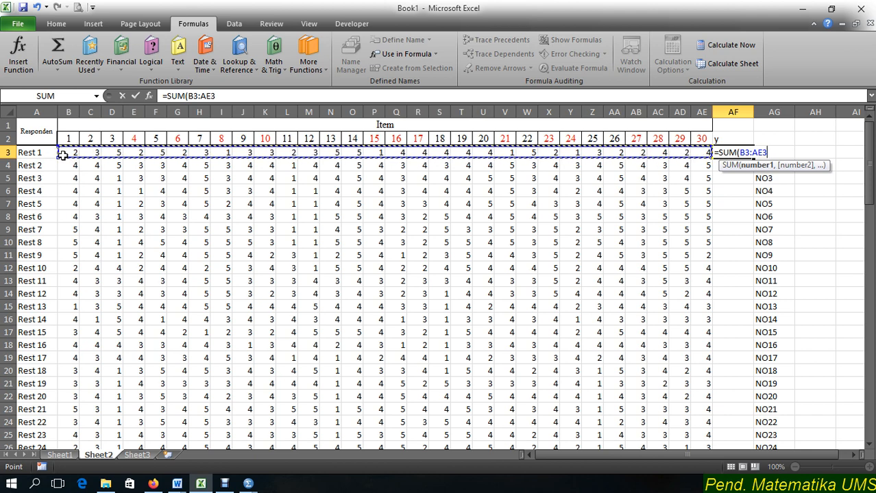
type(")")
key("Return")
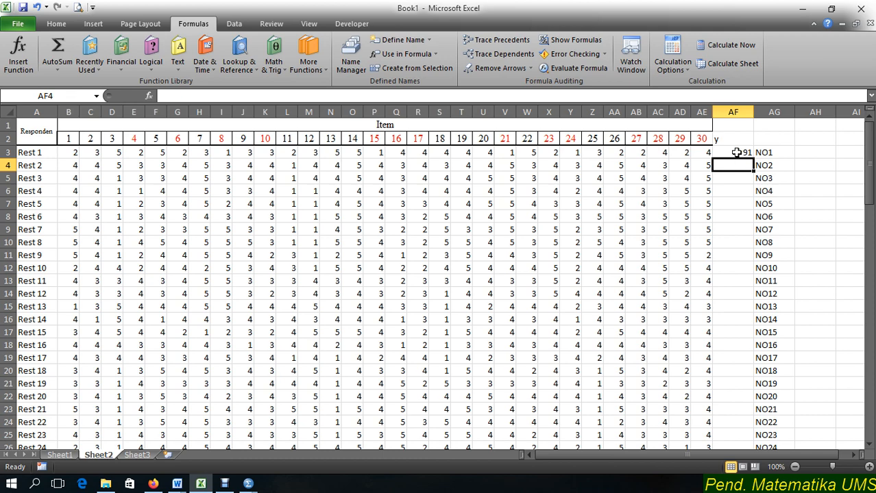
left_click(733, 152)
left_click_drag(756, 160, 360, 317)
Copy the scores and totals in B3:AF95, switch to the SPSS Data Editor and paste them starting at row 1 of NO1.
left_click_drag(156, 231, 61, 150)
right_click(60, 151)
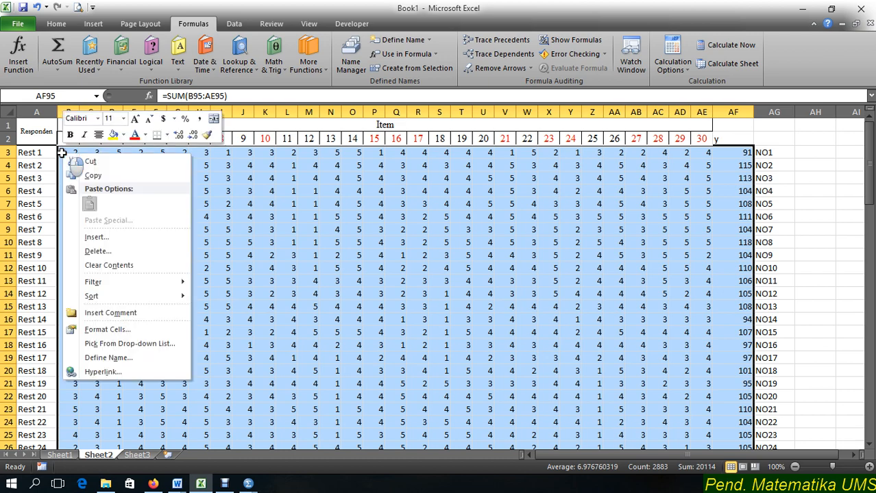
left_click(103, 238)
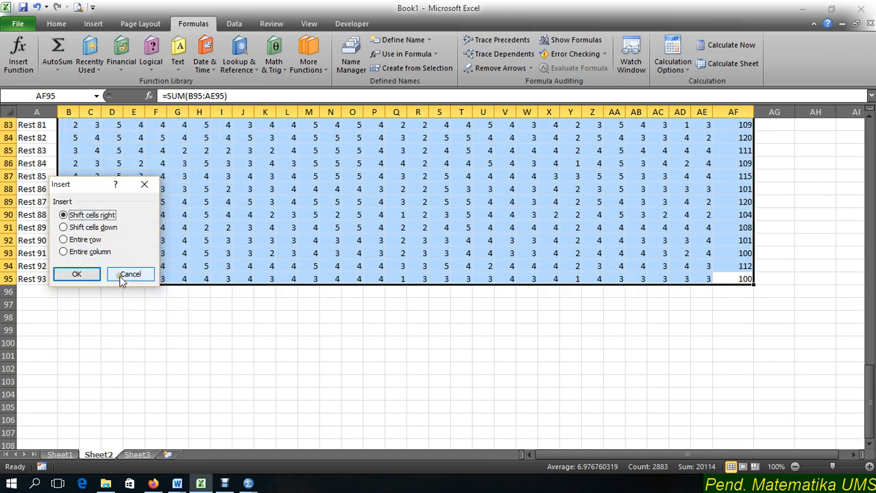
left_click(126, 274)
right_click(119, 209)
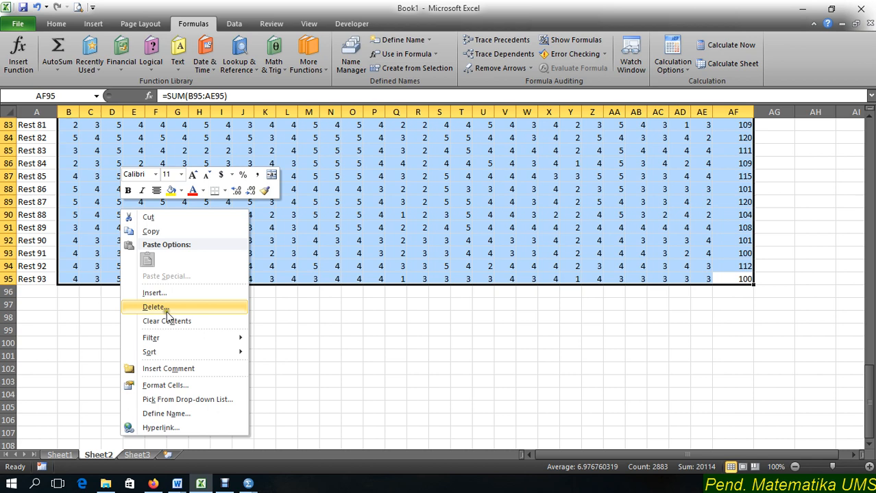
left_click(151, 232)
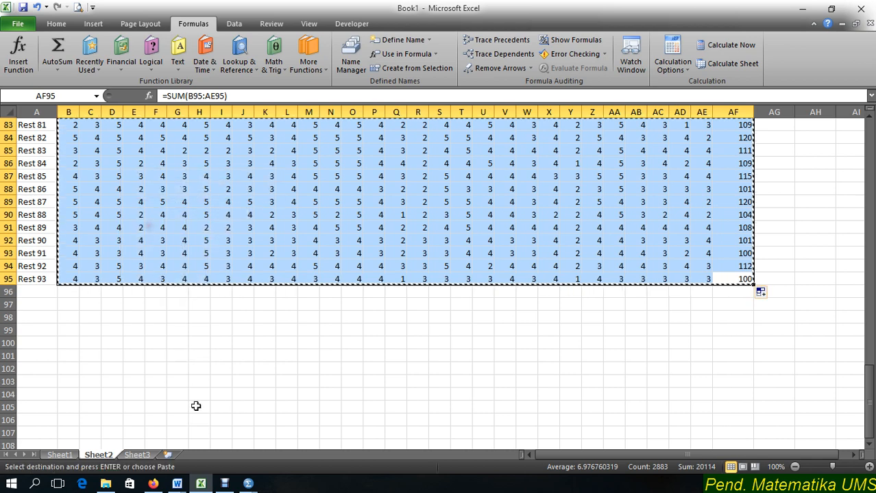
left_click(248, 484)
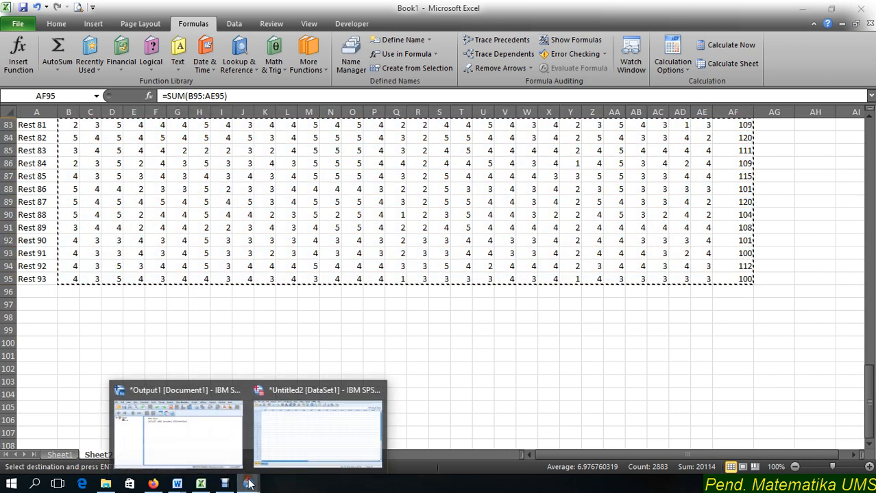
left_click(289, 444)
left_click(87, 103)
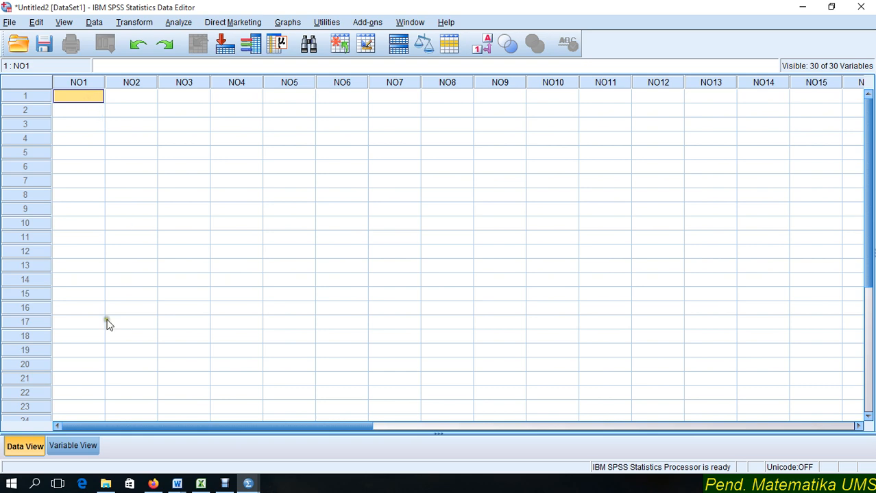
key("ctrl+v")
Rename the 31st variable as sKOR in Variable View.
left_click(76, 446)
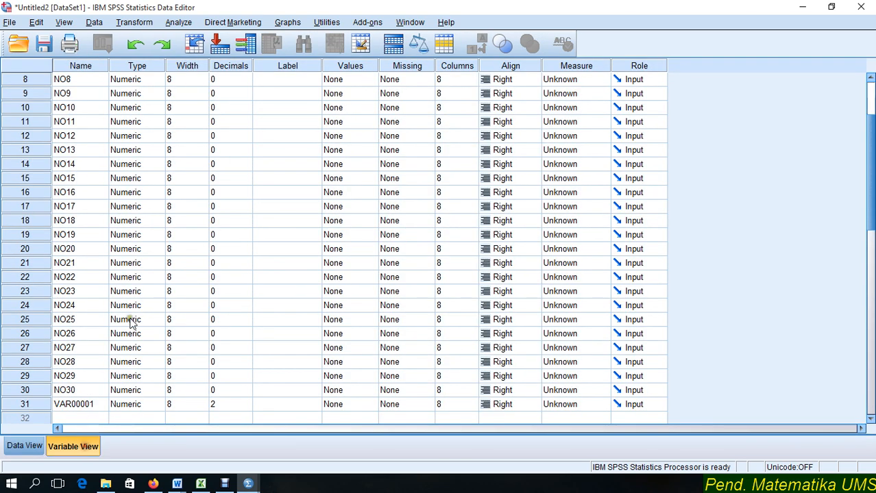
left_click(79, 408)
type("s")
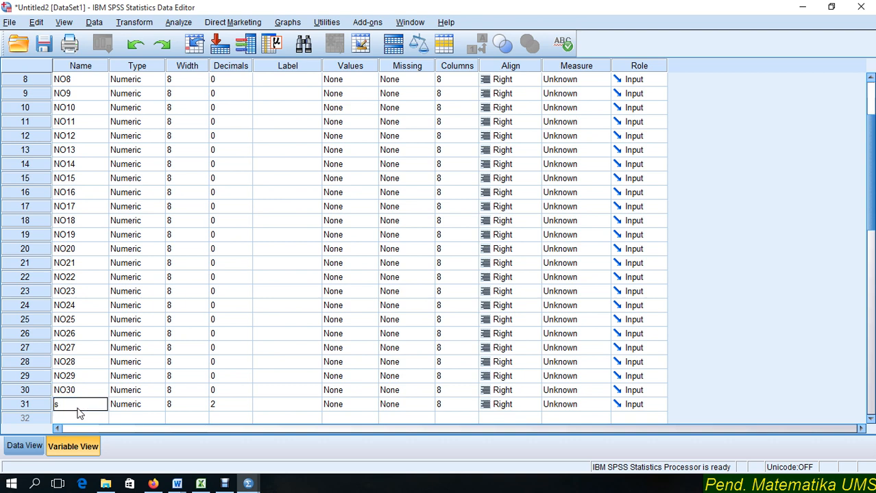
type("KOR")
key("Return")
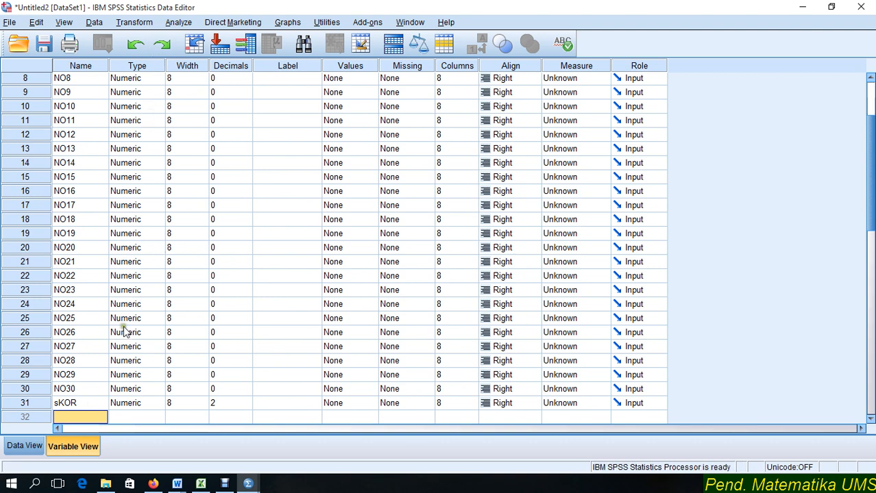
Return to Data View and select all data columns from NO1 through sKOR.
left_click(25, 448)
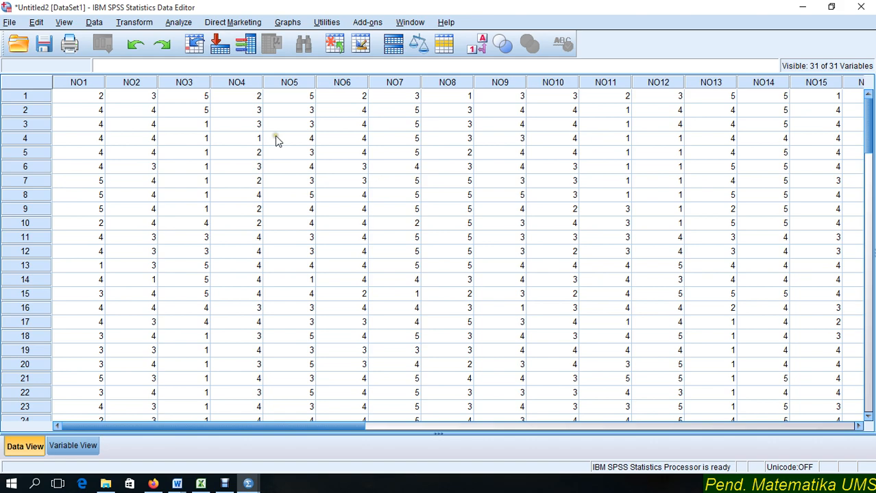
left_click(93, 83)
left_click_drag(93, 87, 788, 82)
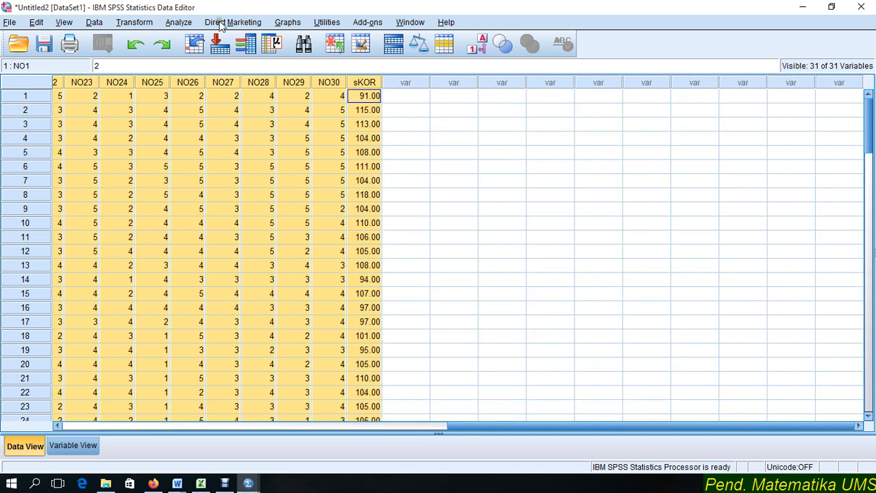
Open the Bivariate Correlations analysis and add all variables, NO1 to NO30 and sKOR, to its variable list.
left_click(179, 23)
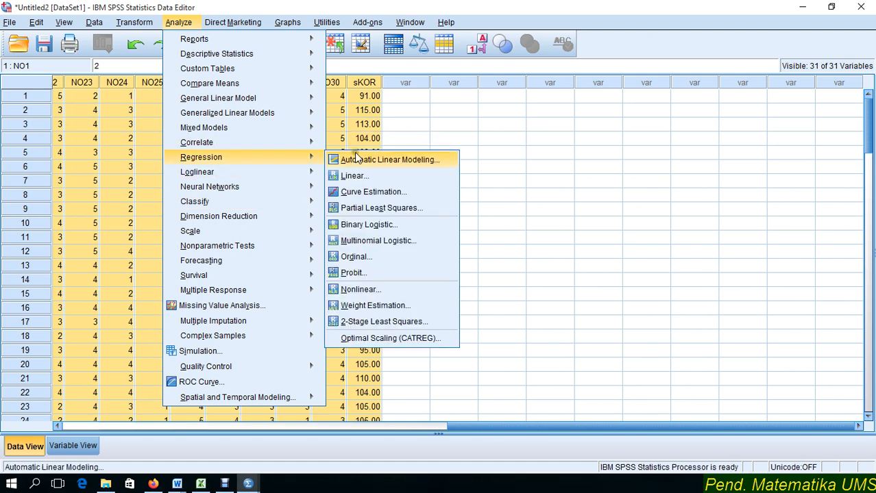
mouse_move(319, 145)
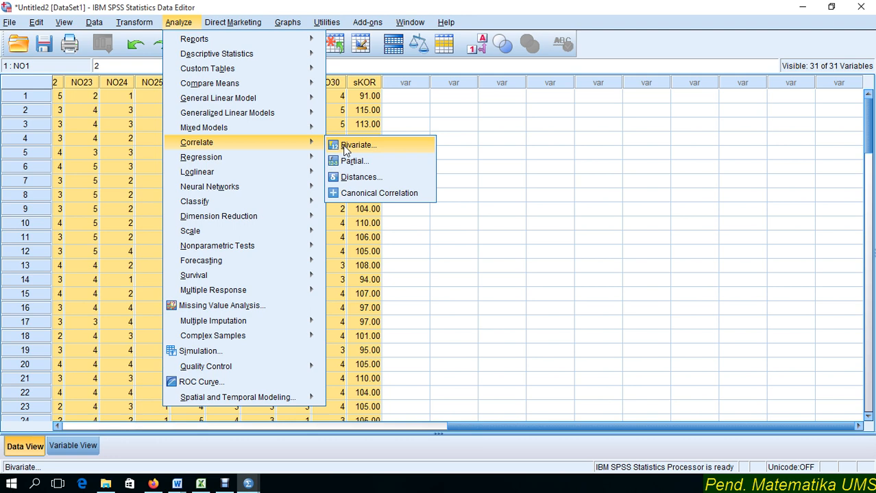
left_click(346, 146)
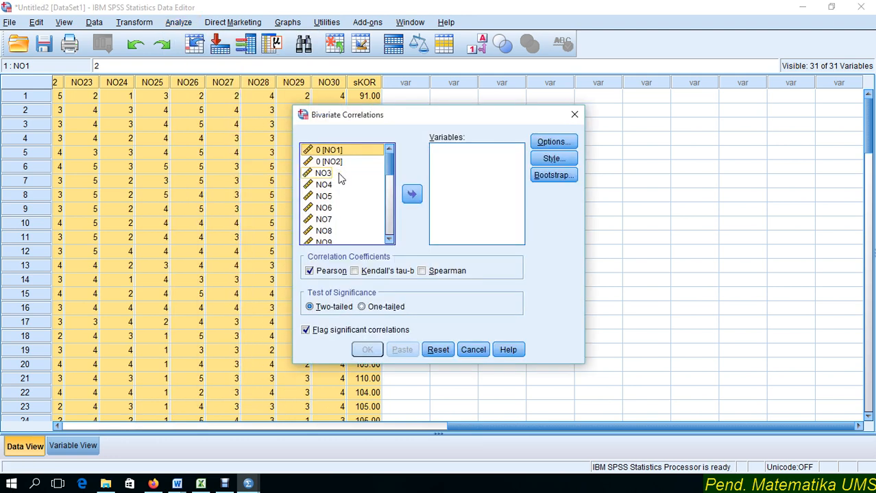
key("ctrl+a")
left_click(412, 194)
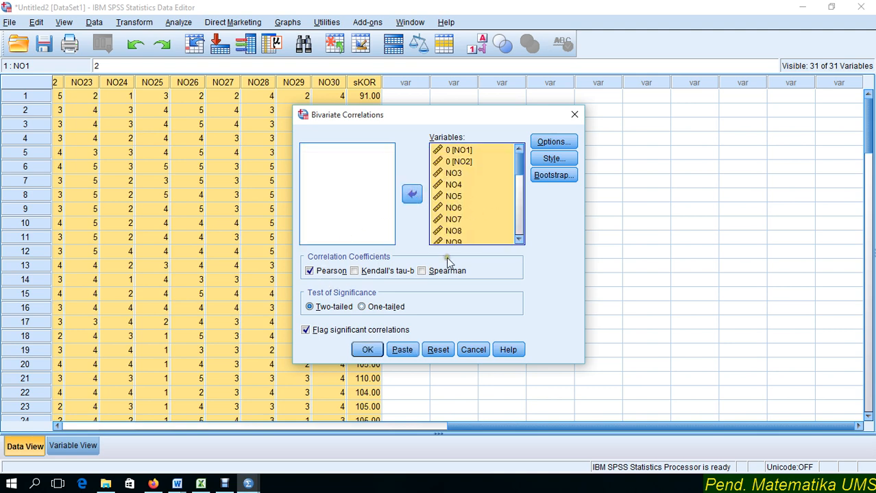
Run the two-tailed Pearson correlation with significant correlations flagged and maximize the output viewer on the Correlations table.
left_click(368, 350)
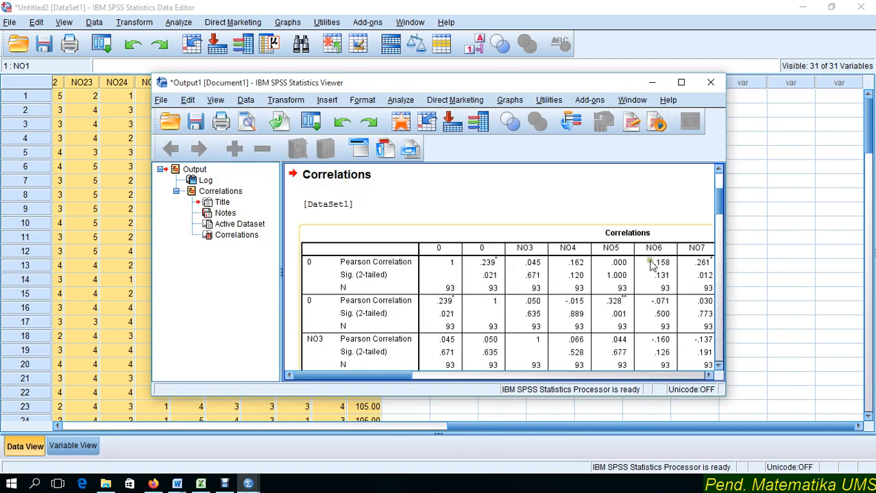
left_click(681, 82)
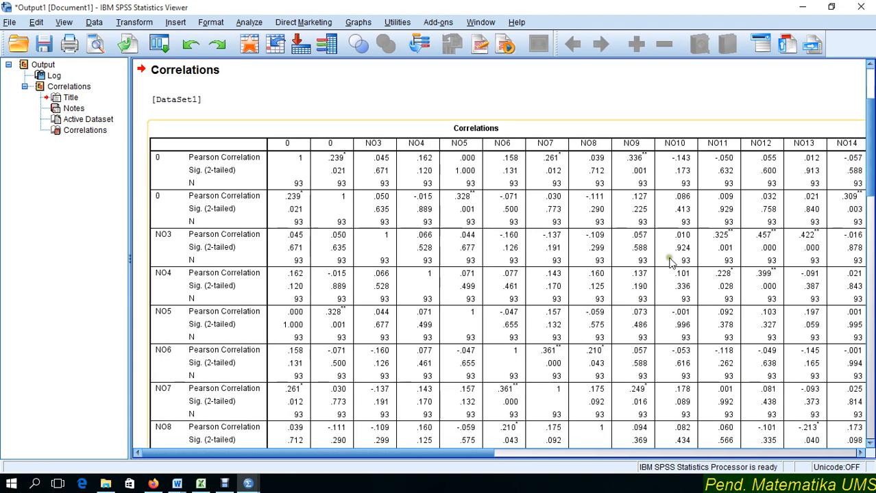
scroll(687, 361, "down", 1)
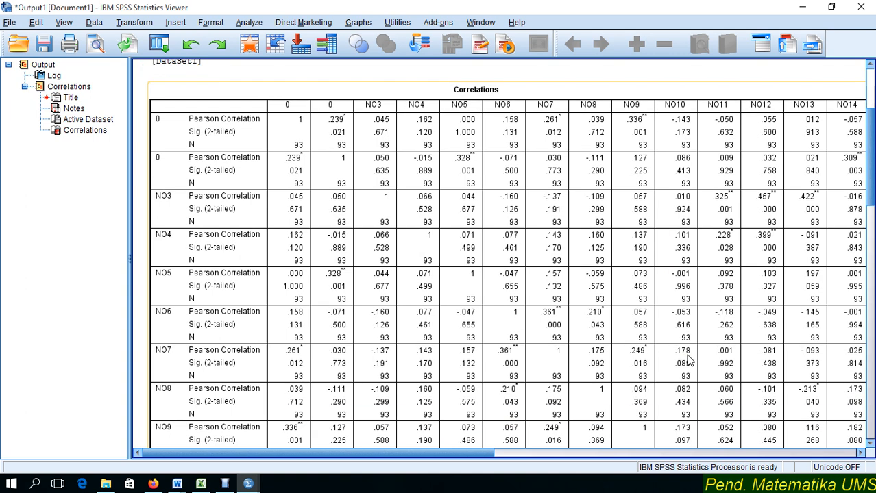
scroll(383, 254, "down", 1)
Copy the Correlations table as plain text, rich text and Excel worksheet, switch to Excel and paste it at A1 of Sheet3.
right_click(382, 237)
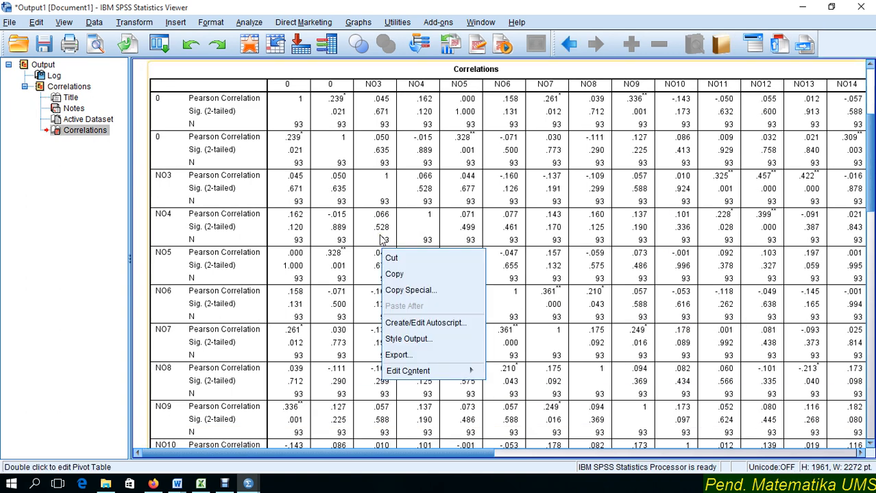
left_click(401, 290)
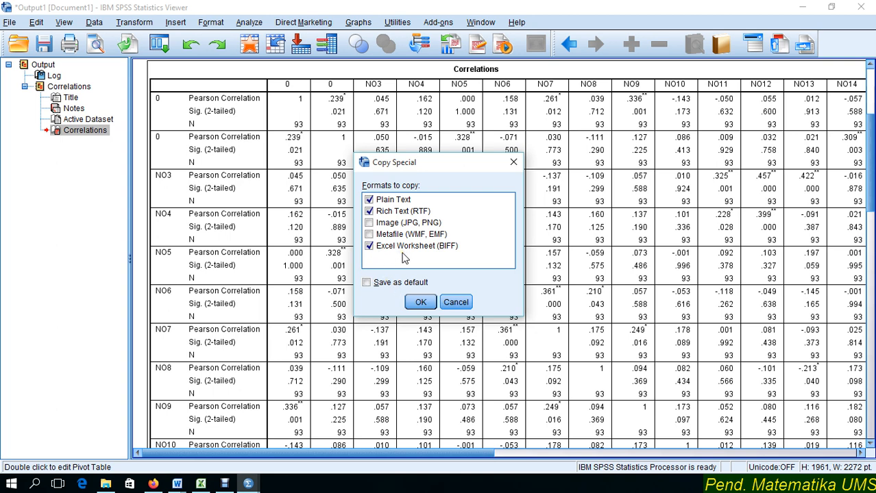
left_click(420, 303)
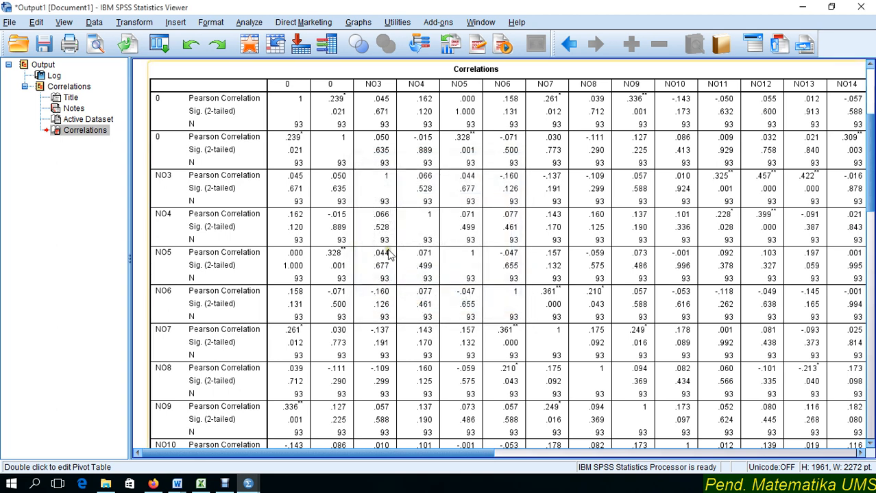
left_click(201, 484)
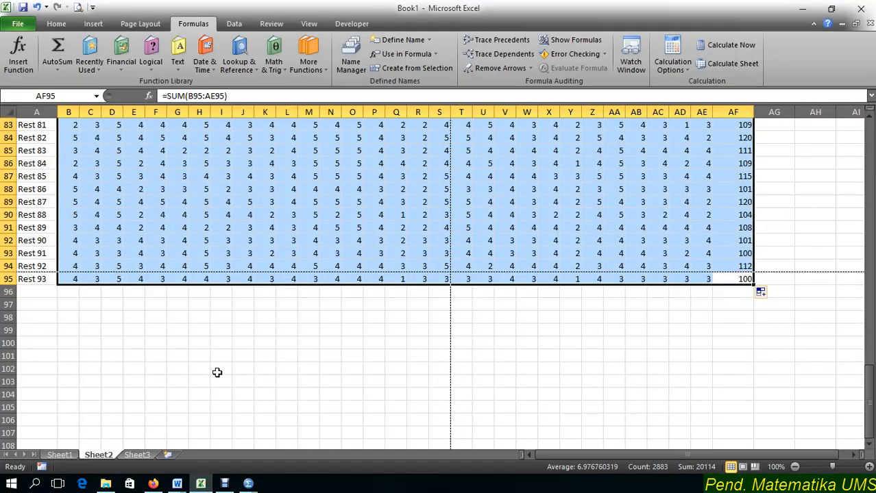
left_click(137, 455)
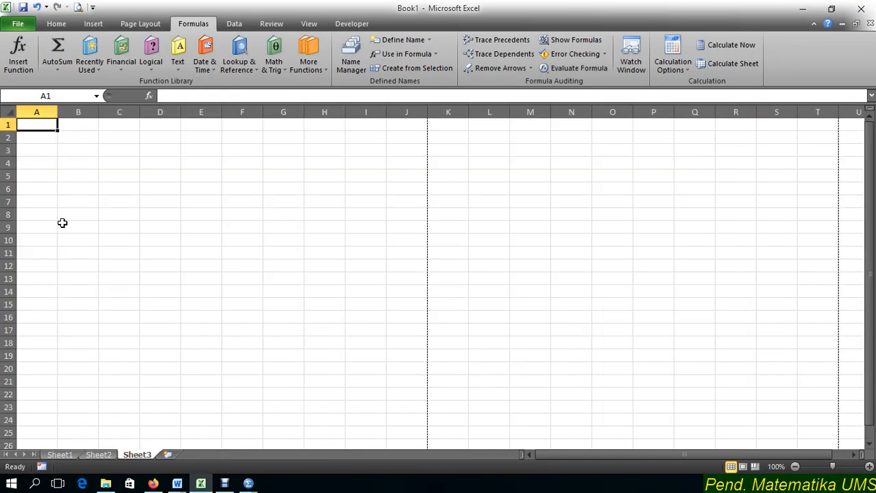
key("ctrl+v")
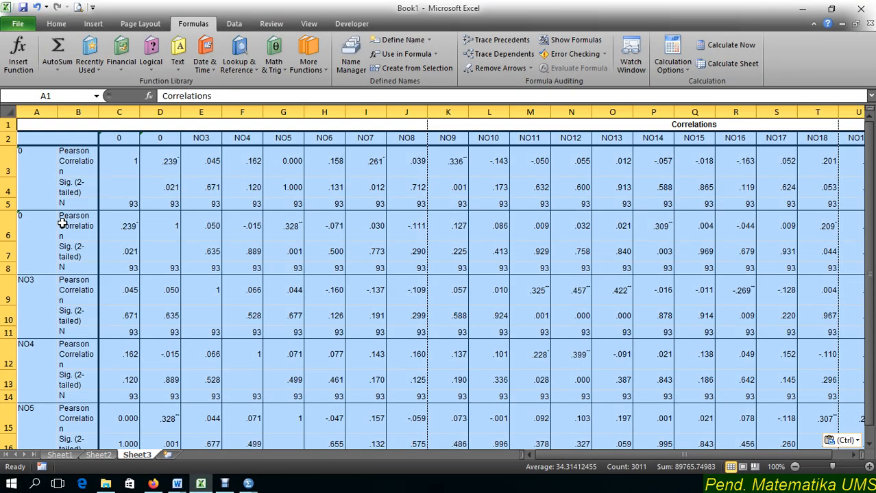
Delete columns C through AF of the pasted table, keeping only the sKOR correlations beside the row labels.
left_click(102, 205)
left_click_drag(124, 113, 679, 81)
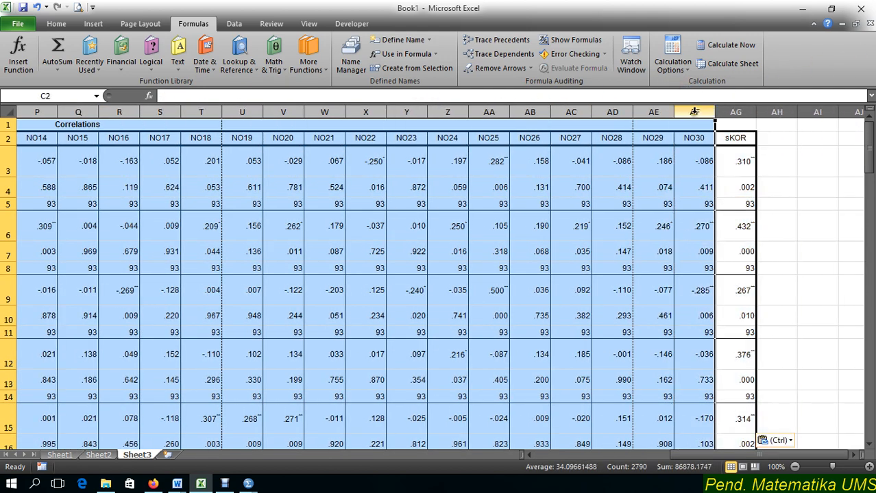
right_click(693, 110)
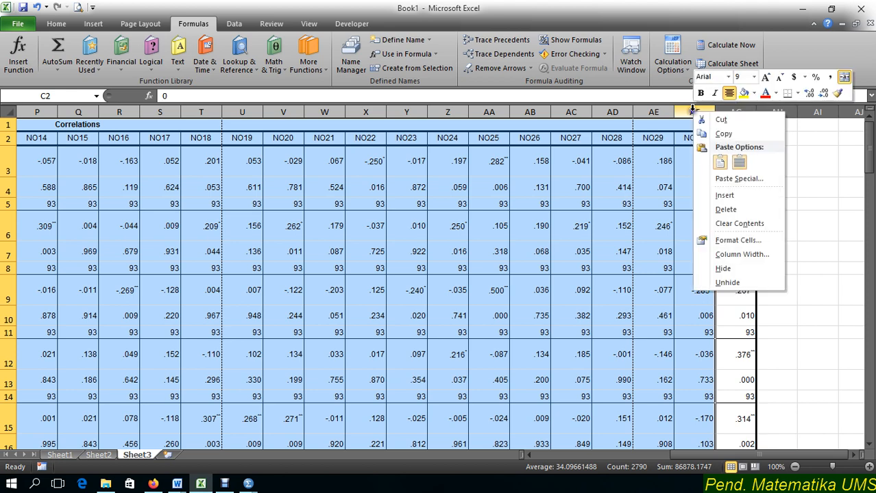
left_click(726, 209)
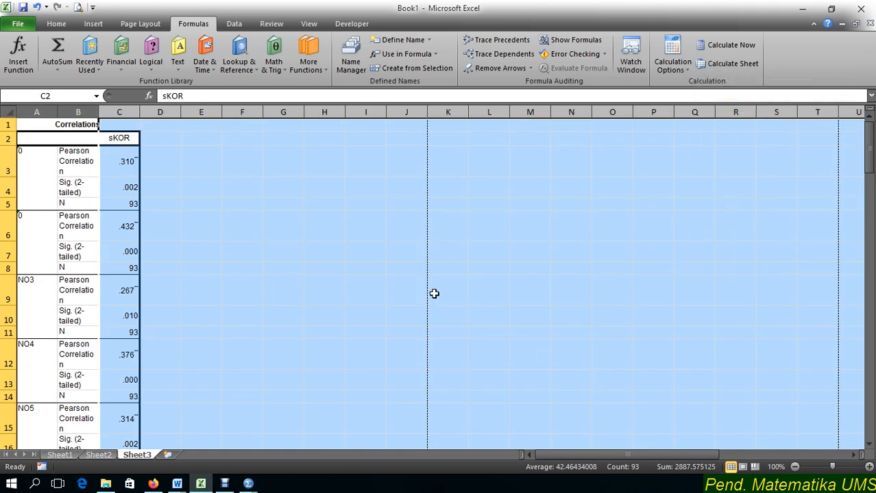
left_click(228, 194)
left_click(170, 167)
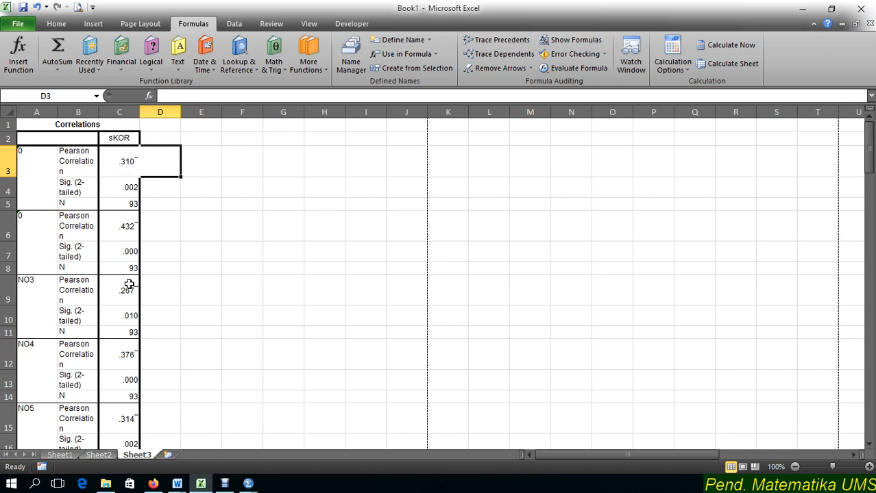
Try to strip the asterisks from the sKOR column, from C3 down, by replacing every * with nothing.
left_click_drag(123, 169, 123, 400)
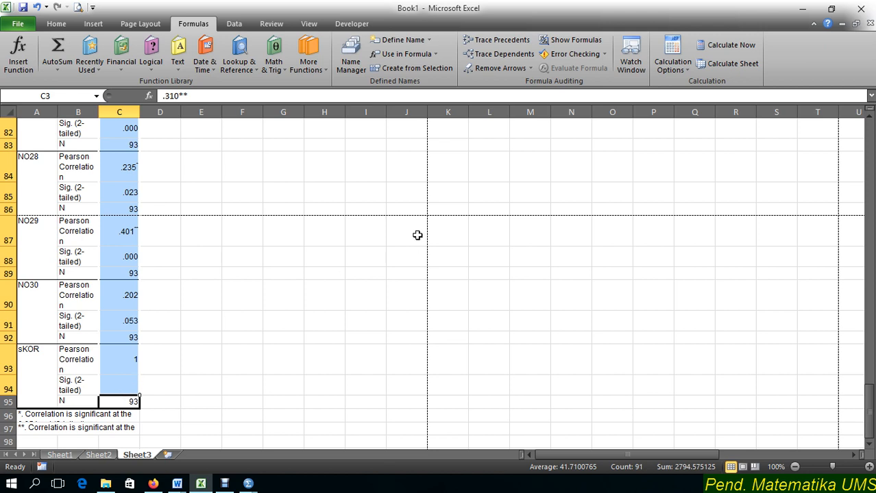
left_click(60, 26)
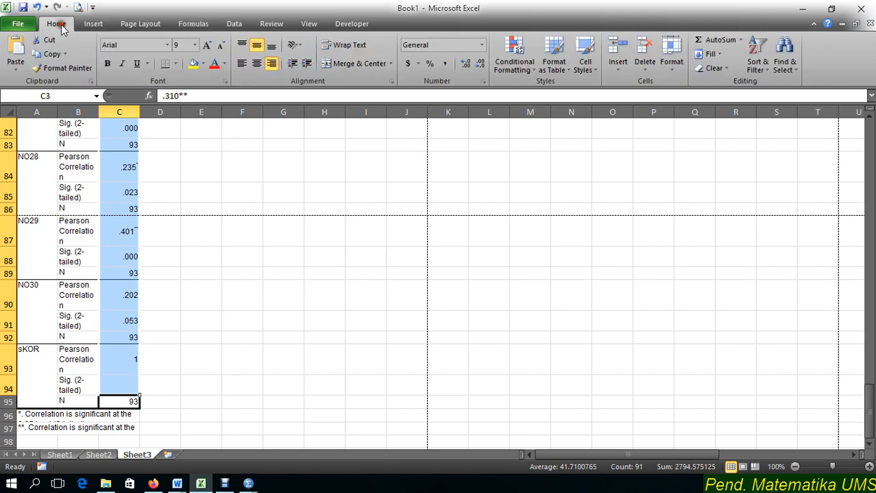
left_click(775, 71)
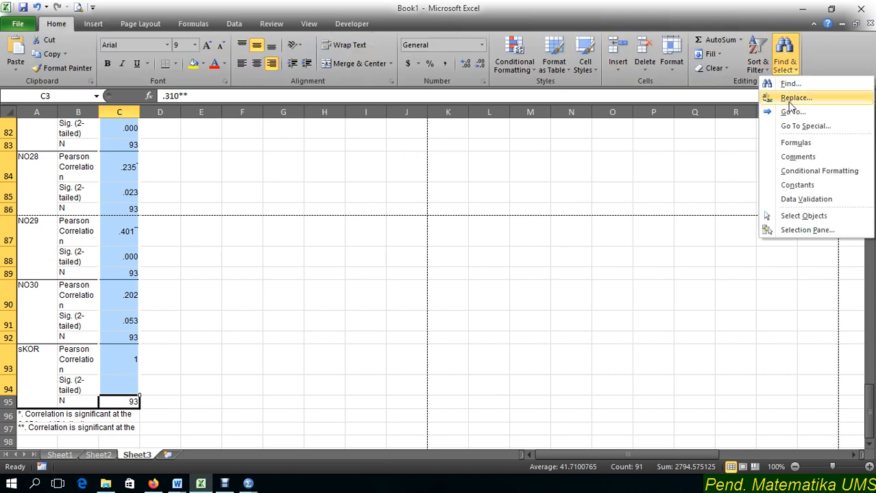
left_click(792, 100)
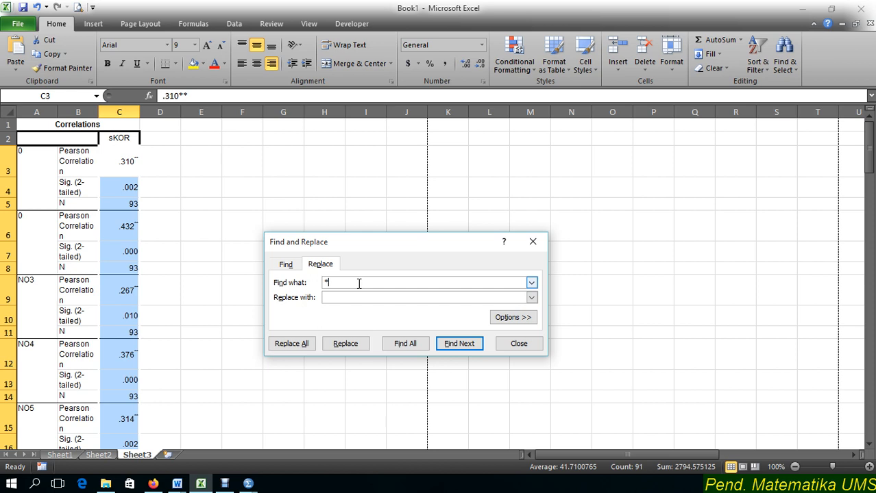
type("*")
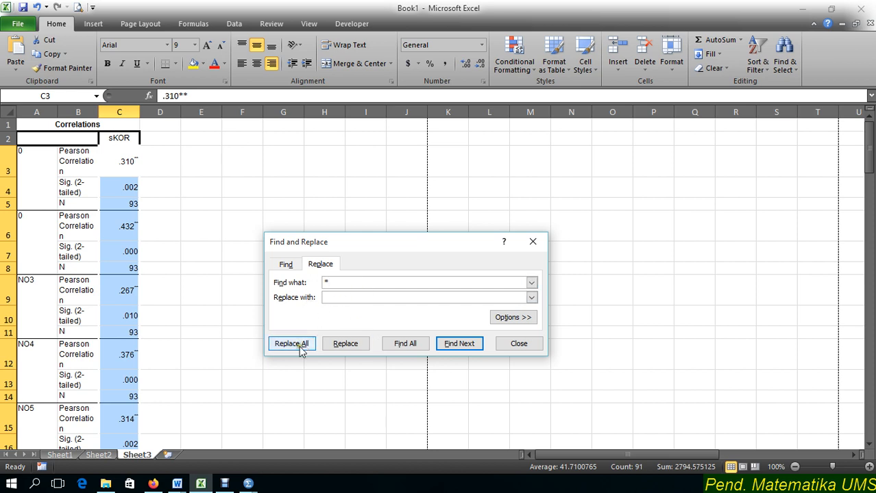
left_click(301, 348)
left_click(441, 276)
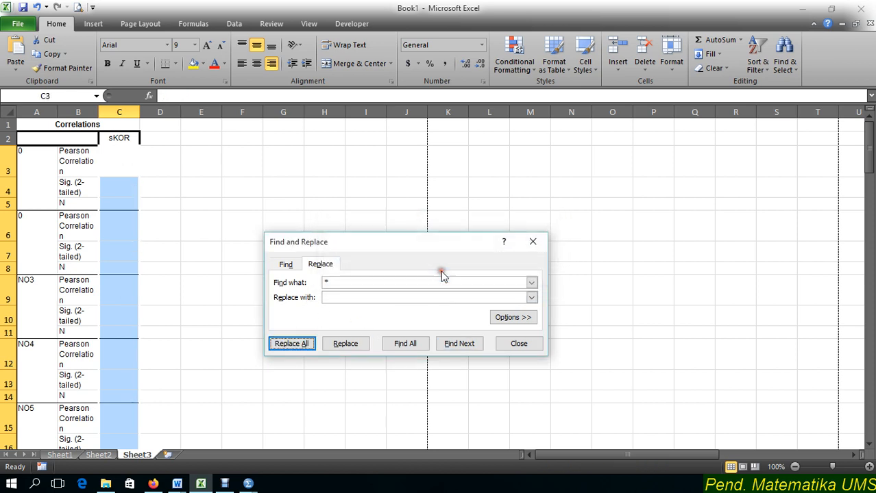
Undo the asterisk replacement in the sKOR column and close Find and Replace.
left_click(131, 202)
left_click(122, 161)
key("ctrl+z")
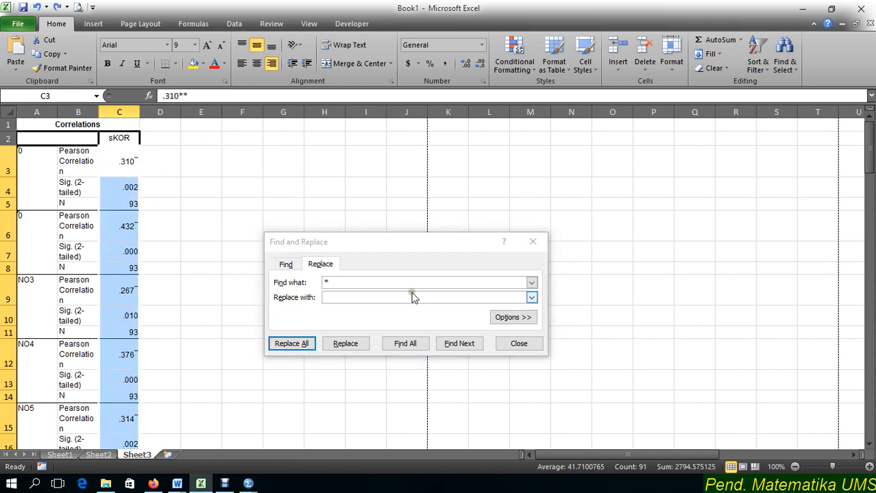
left_click(516, 346)
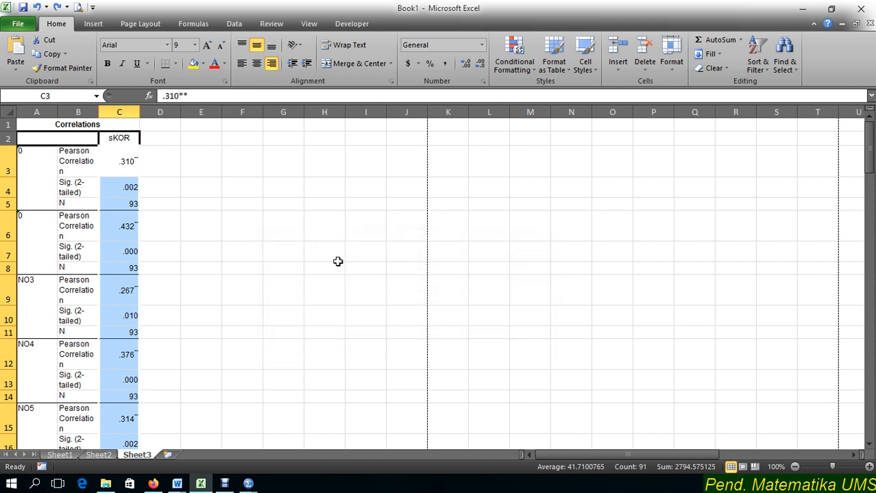
Remove the trailing asterisks from the Pearson correlation values in C3 and C6, leaving .310 and .432.
left_click(130, 161)
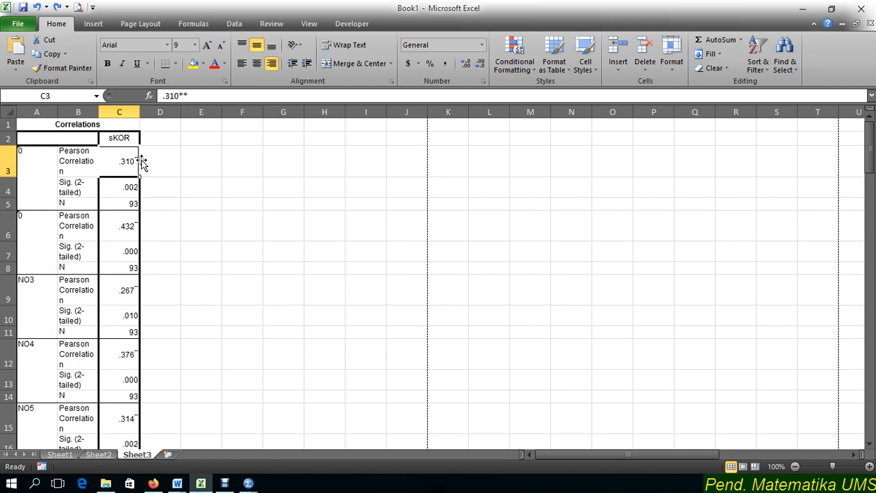
left_click(182, 95)
key("BackSpace")
key("BackSpace")
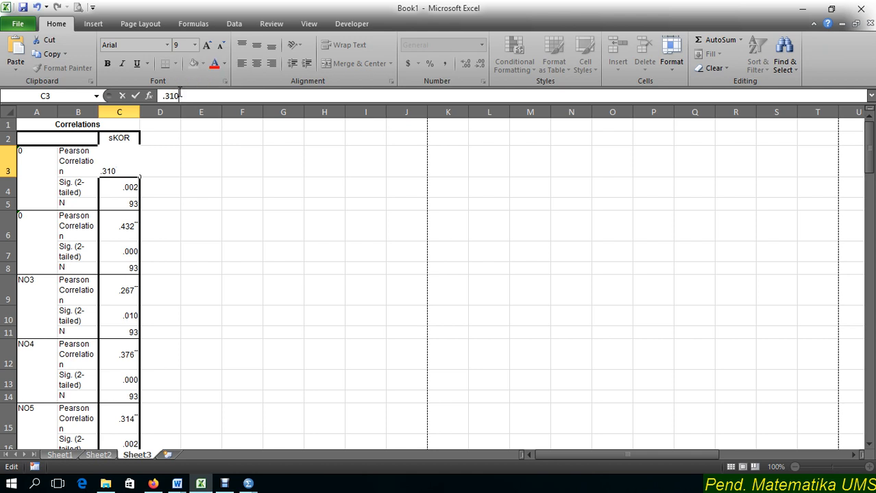
key("Return")
left_click(131, 226)
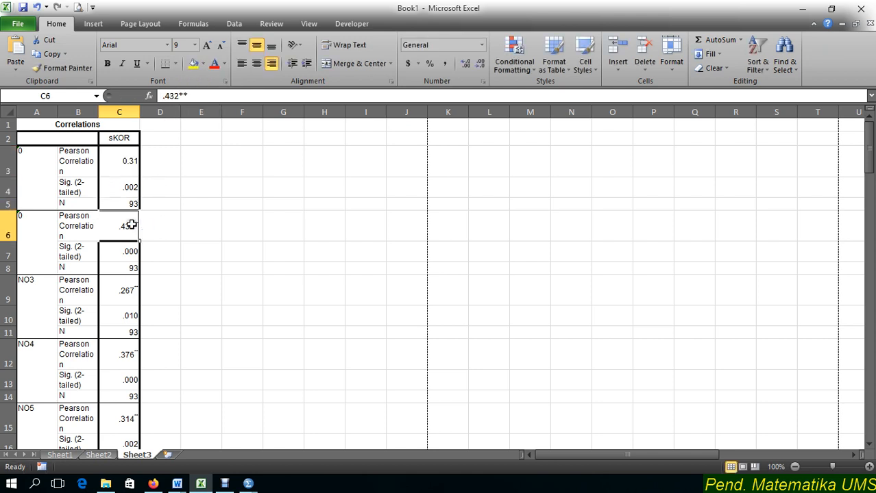
double_click(131, 225)
left_click_drag(135, 224, 142, 225)
key("BackSpace")
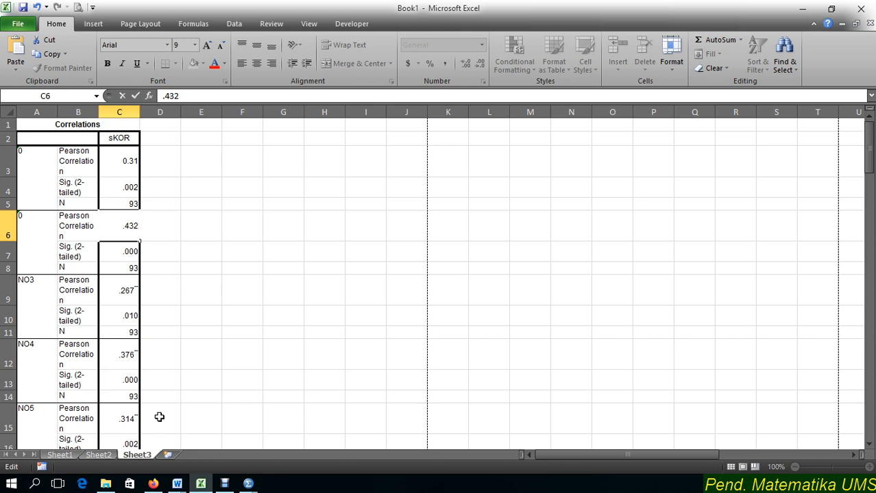
left_click(223, 484)
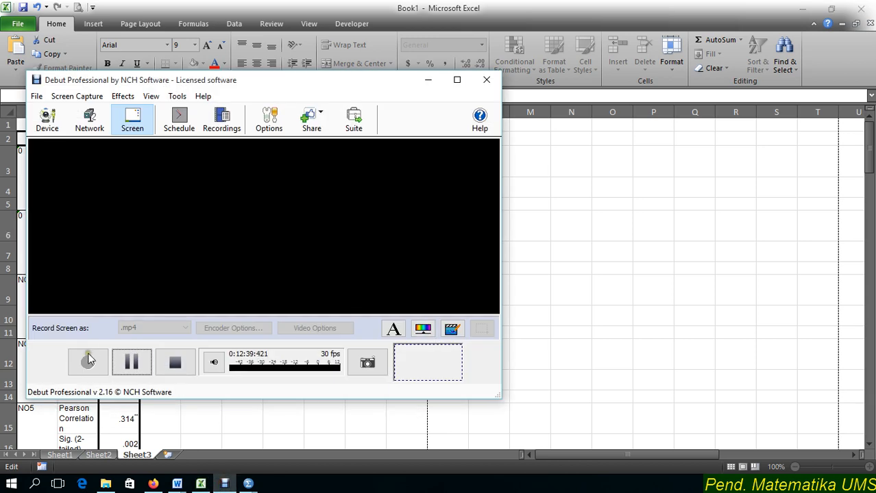
left_click(86, 361)
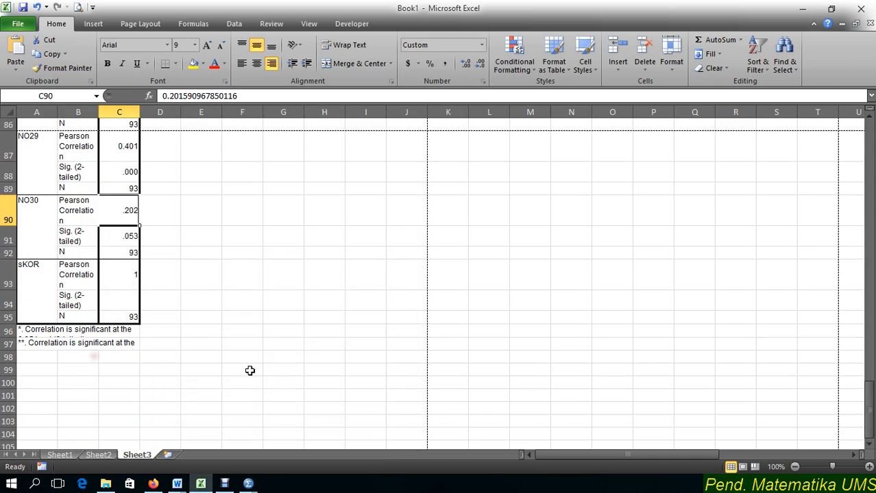
Add the column heading Kriteria in D2, beside the sKOR heading.
scroll(249, 370, "up", 20)
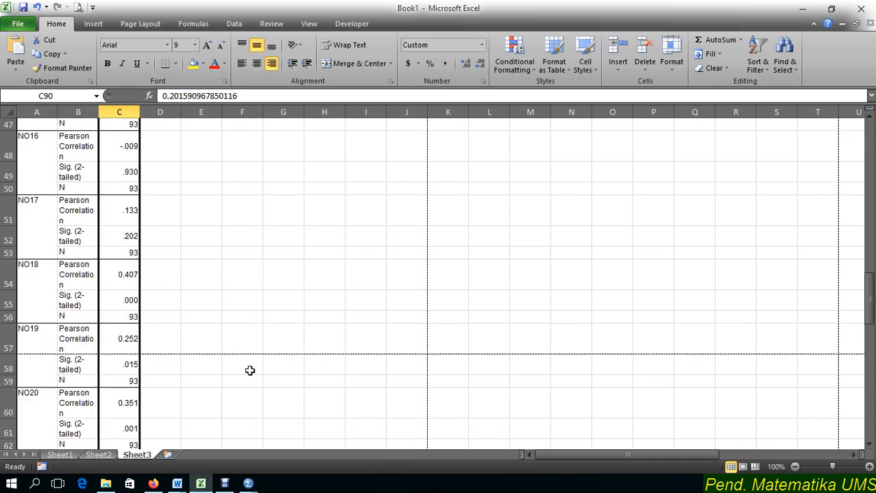
scroll(249, 370, "up", 5)
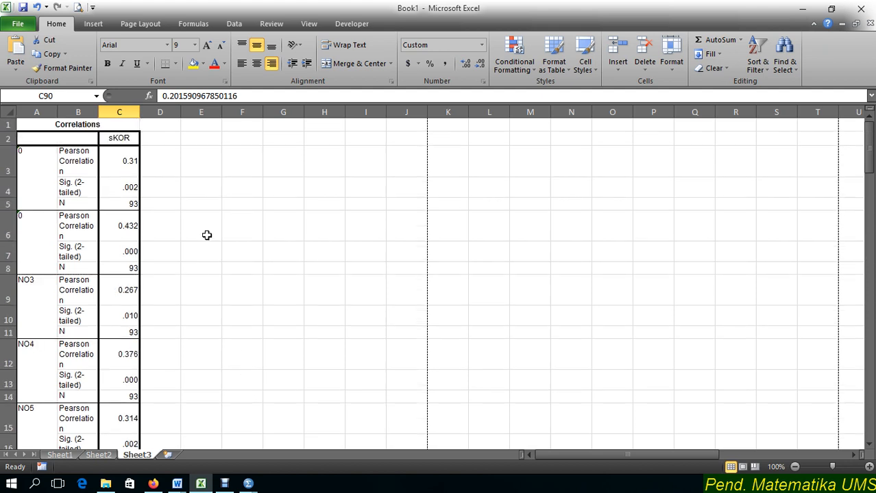
left_click(158, 138)
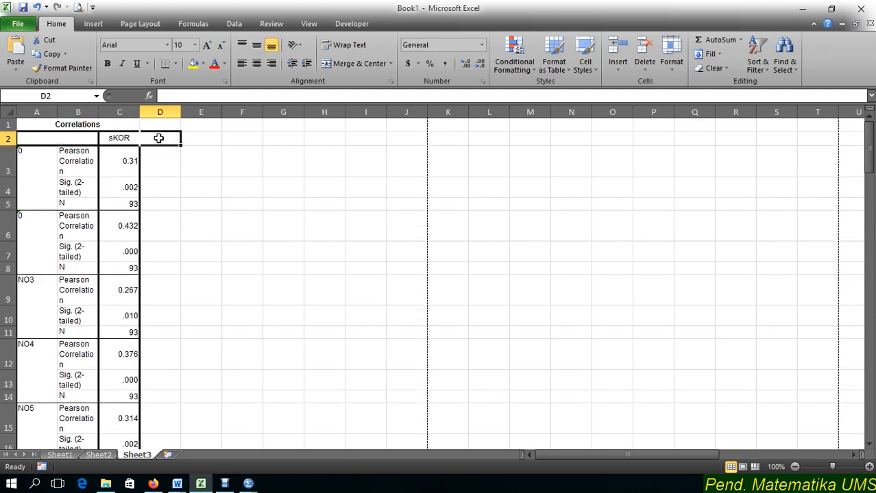
type("k")
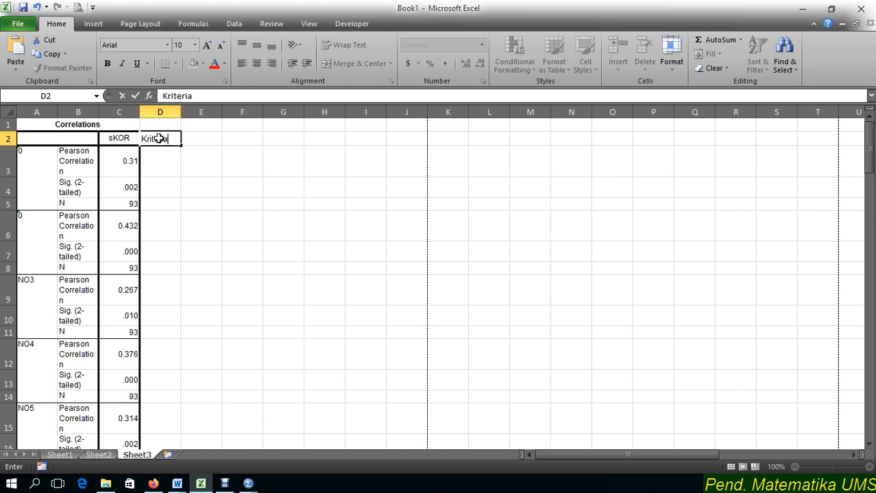
key("Return")
Enter the formula =IF(C3>=0.3,"Digunakan","Dibuang") in D3 under the Kriteria heading.
type("=")
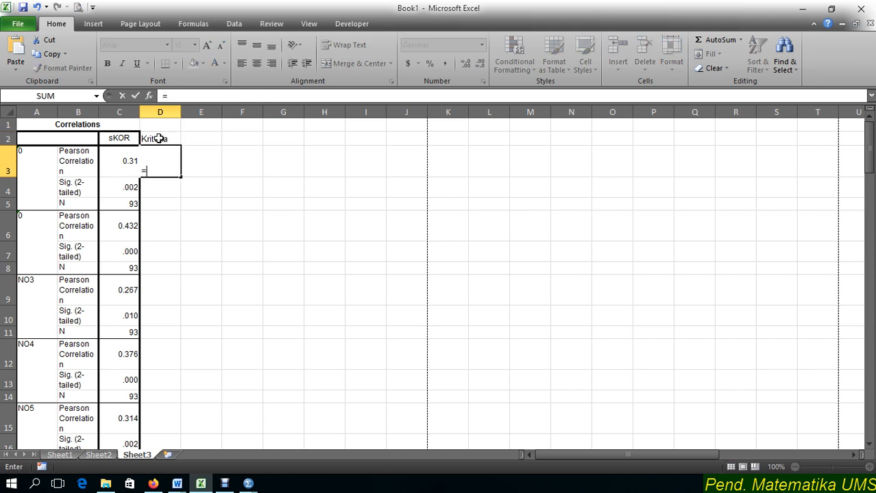
type("if")
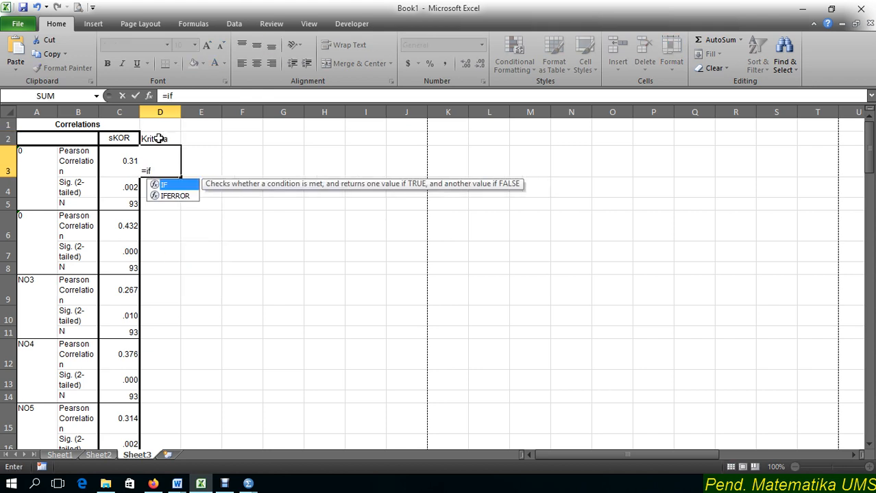
type("(")
left_click(122, 166)
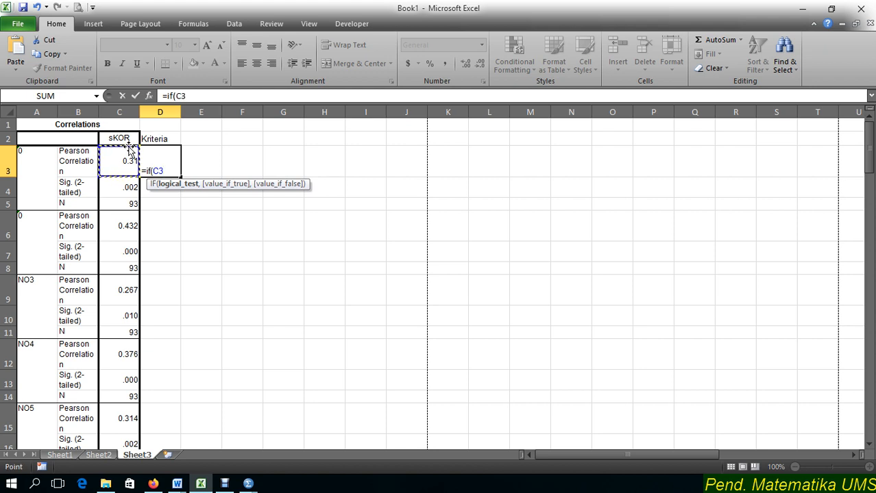
type(">0.3")
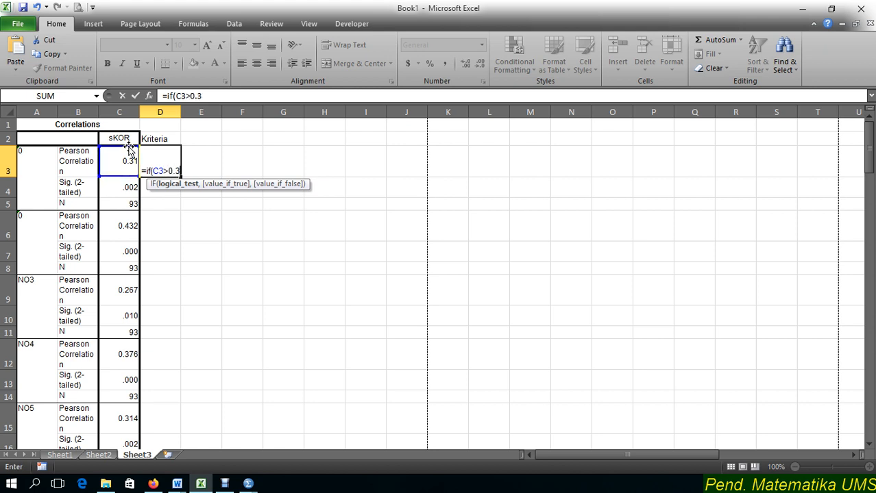
left_click(168, 170)
type("=0.3")
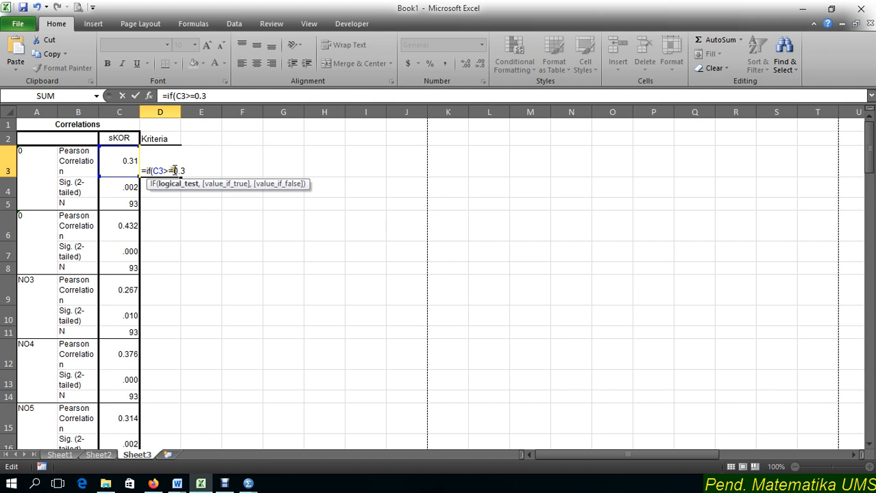
type(",")
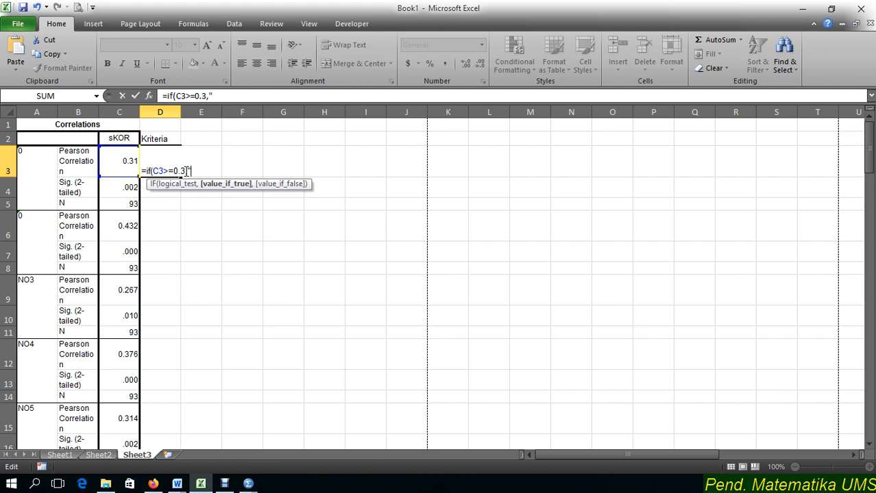
type("\"Digunakan\",\"Dibuang\"")
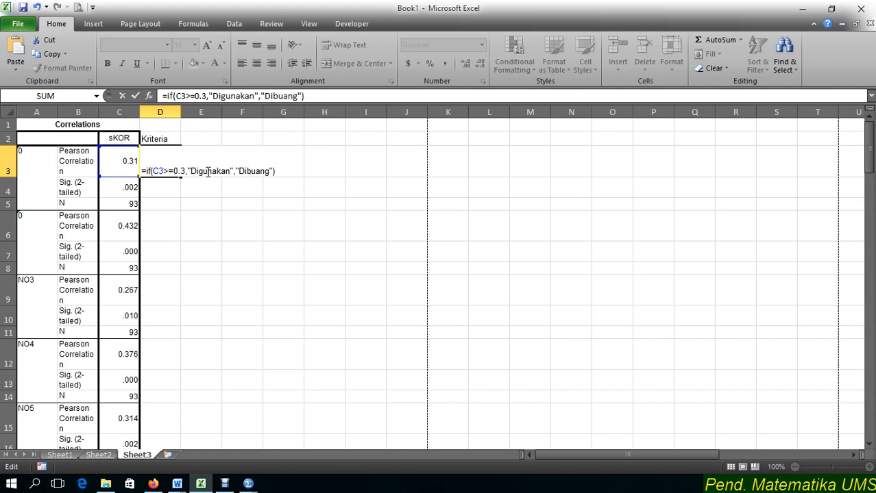
key("Return")
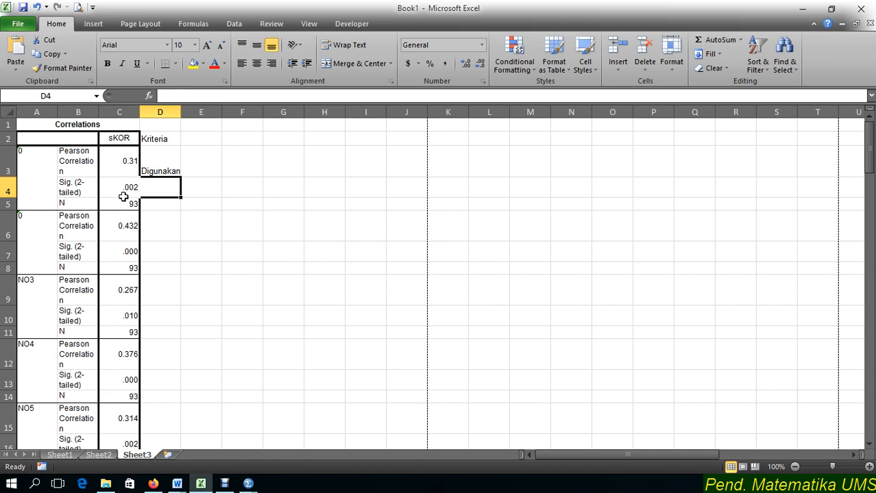
Fill the Kriteria formula from D3 down to D95 and check the copied formula in D87.
left_click_drag(161, 172, 189, 411)
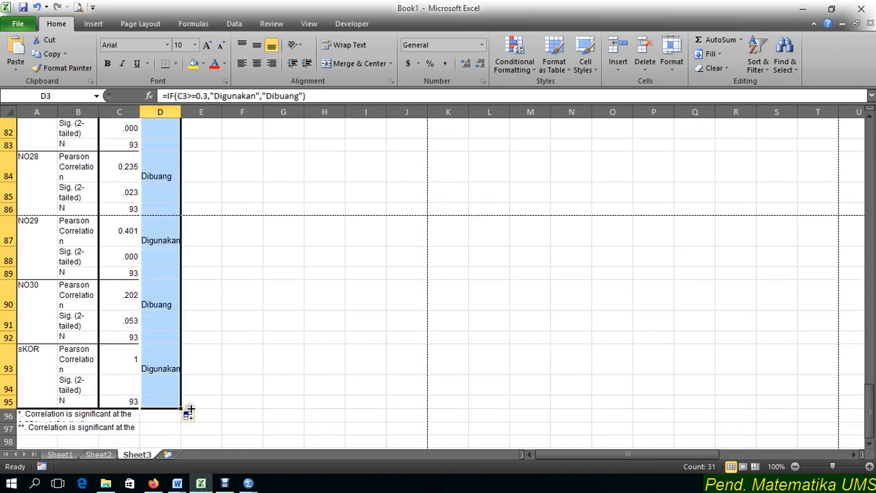
double_click(169, 242)
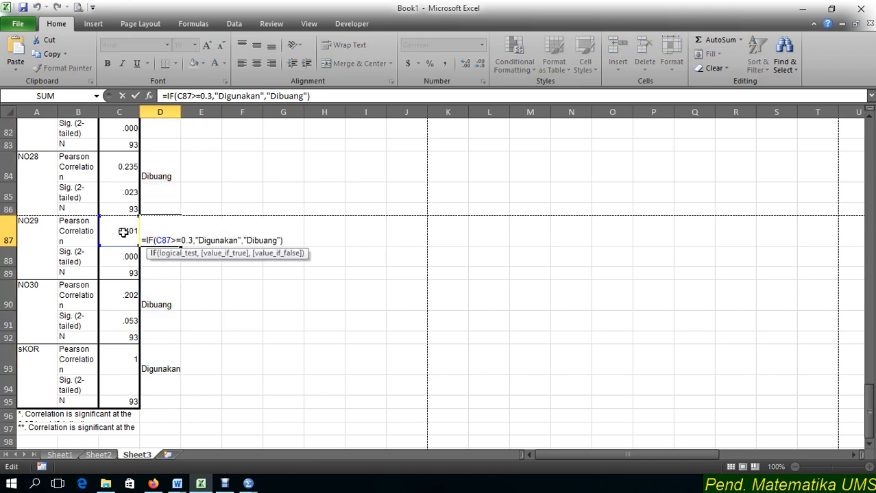
key("Return")
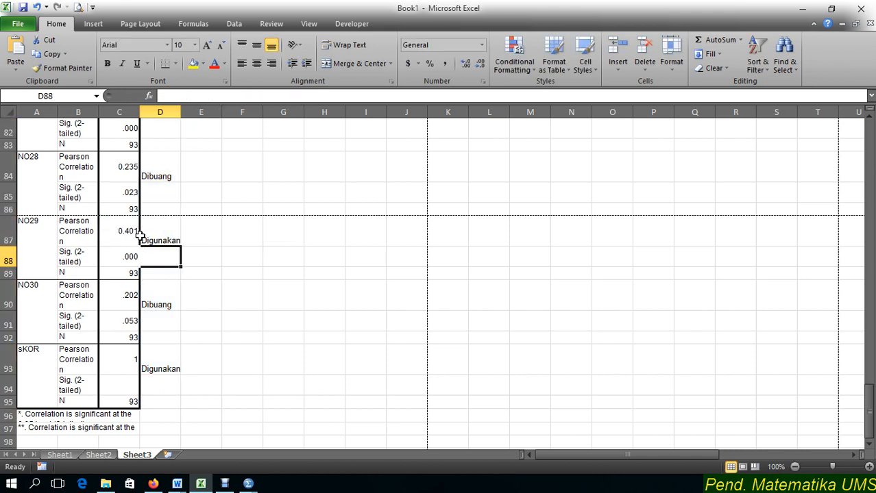
scroll(186, 264, "up", 1)
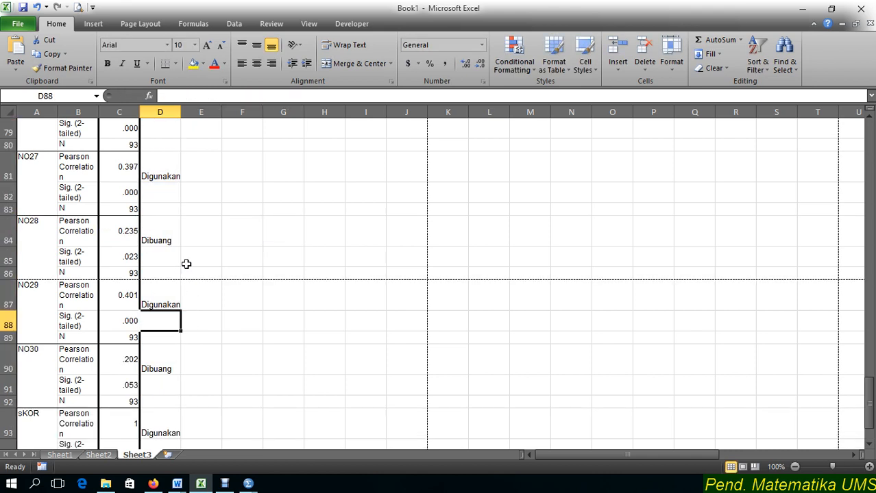
Widen column B so each label fits on one line, and reduce the height of the table rows 3 to 95.
left_click_drag(99, 113, 158, 116)
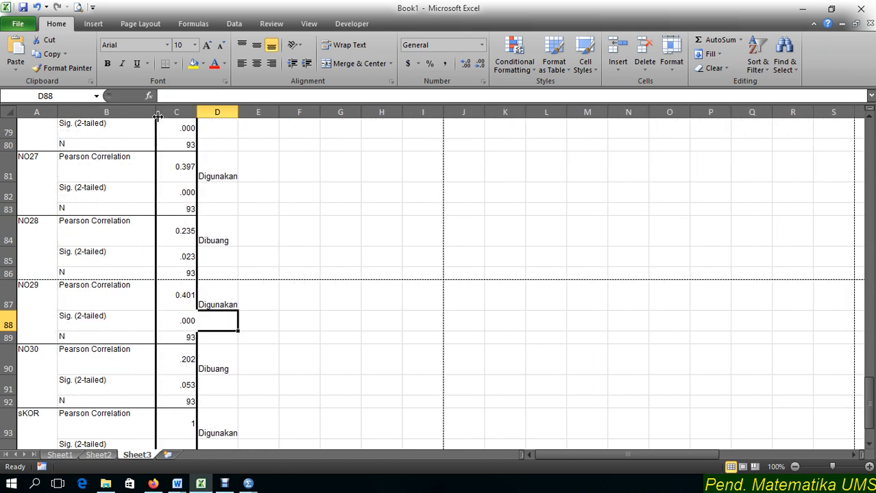
scroll(255, 225, "up", 15)
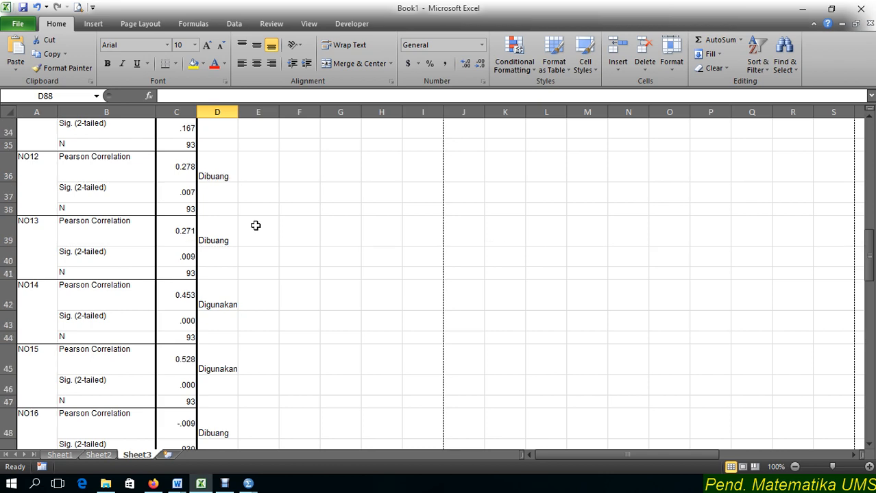
scroll(254, 226, "up", 11)
left_click_drag(4, 159, 9, 388)
left_click(179, 340)
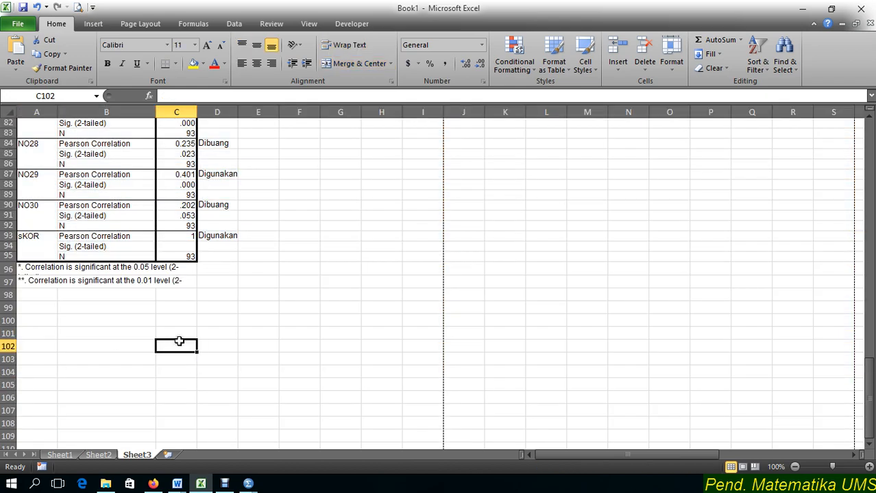
scroll(179, 341, "up", 20)
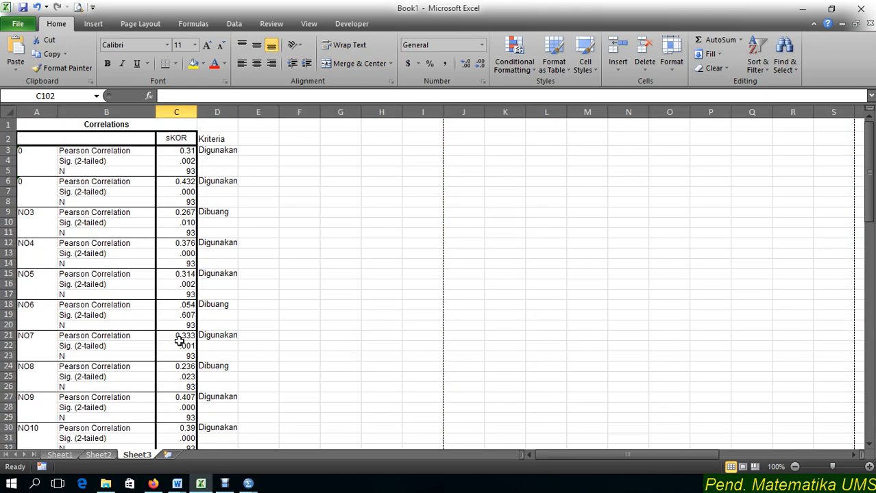
Arrange the Excel workbook and the SPSS output viewer side by side, each stretched to nearly the full screen height.
left_click(830, 8)
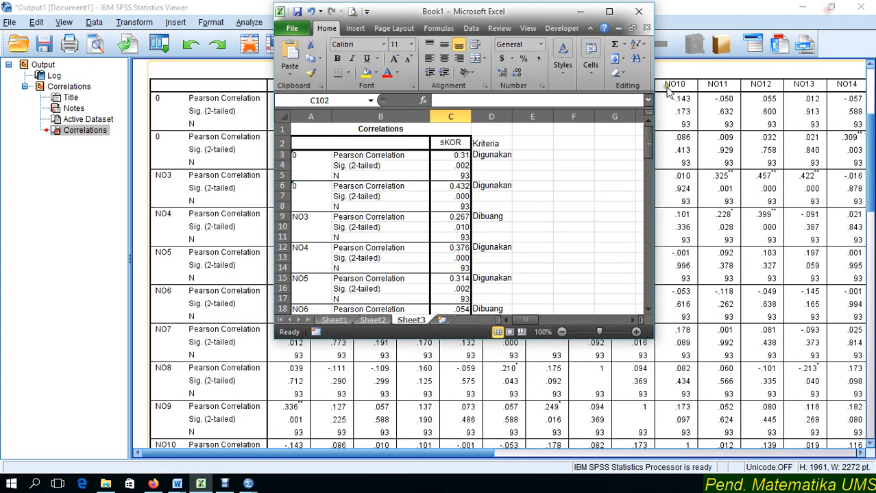
left_click_drag(448, 13, 181, 17)
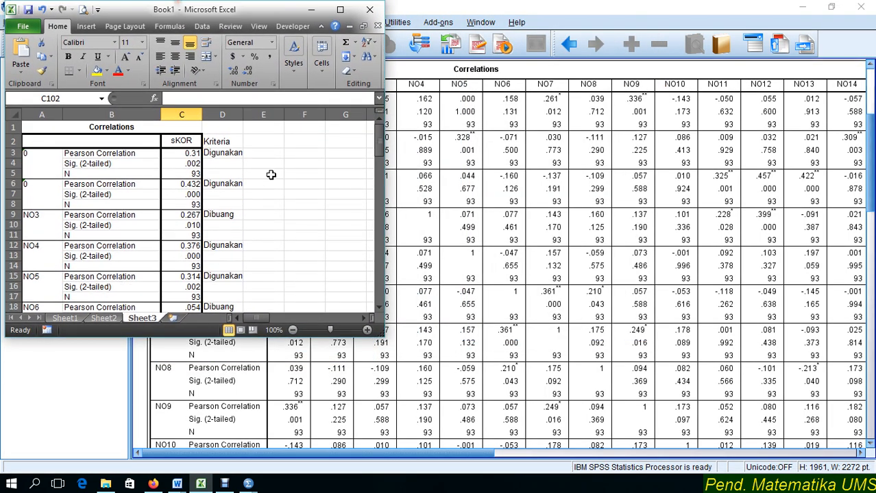
left_click_drag(203, 336, 204, 472)
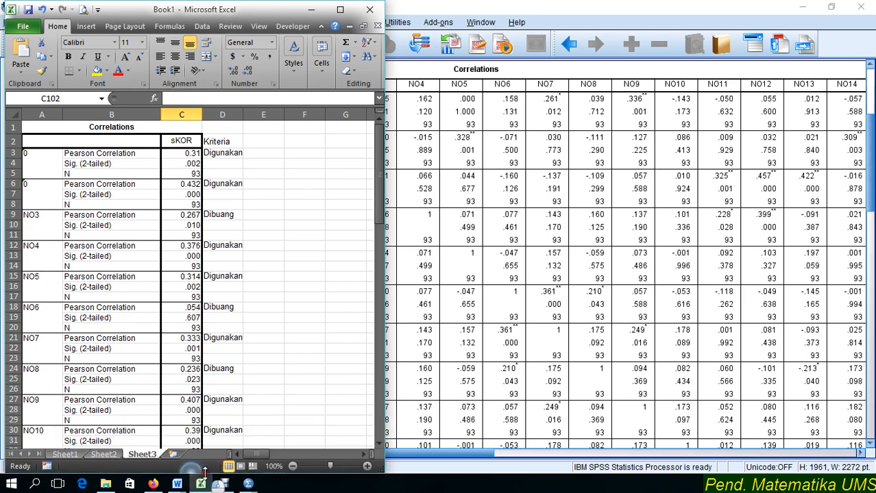
left_click(445, 229)
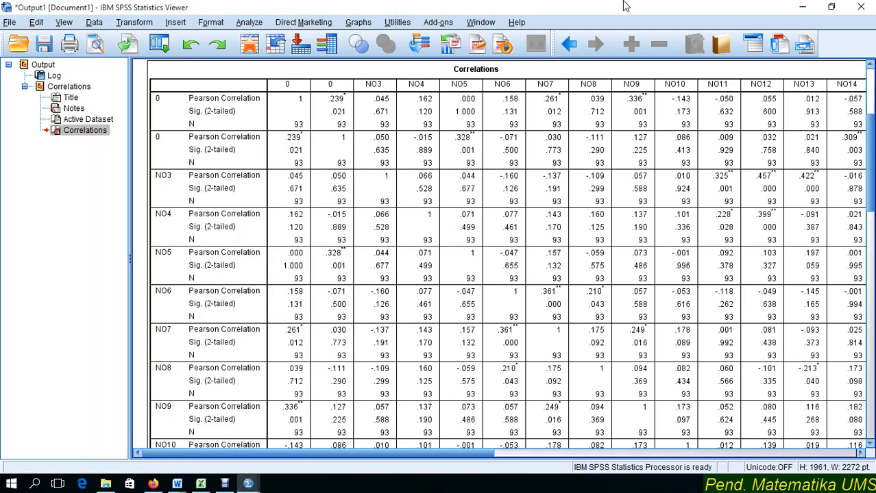
left_click(832, 6)
left_click_drag(449, 87, 598, 20)
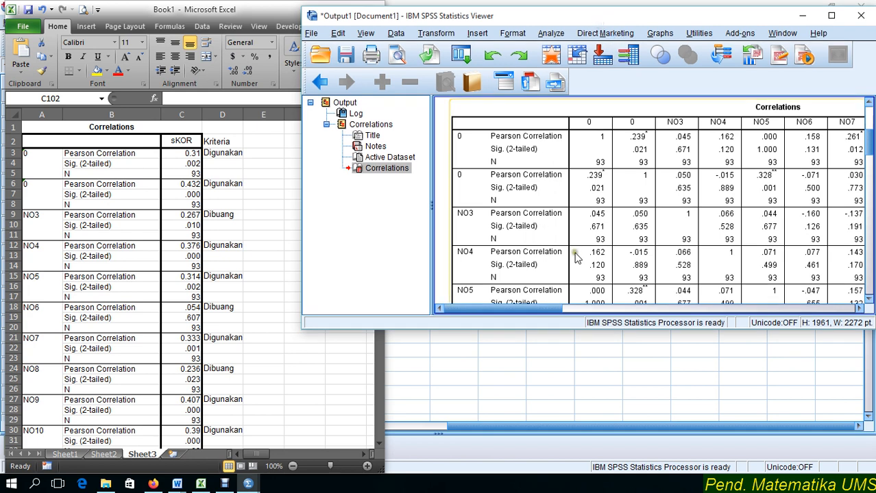
left_click_drag(556, 329, 546, 467)
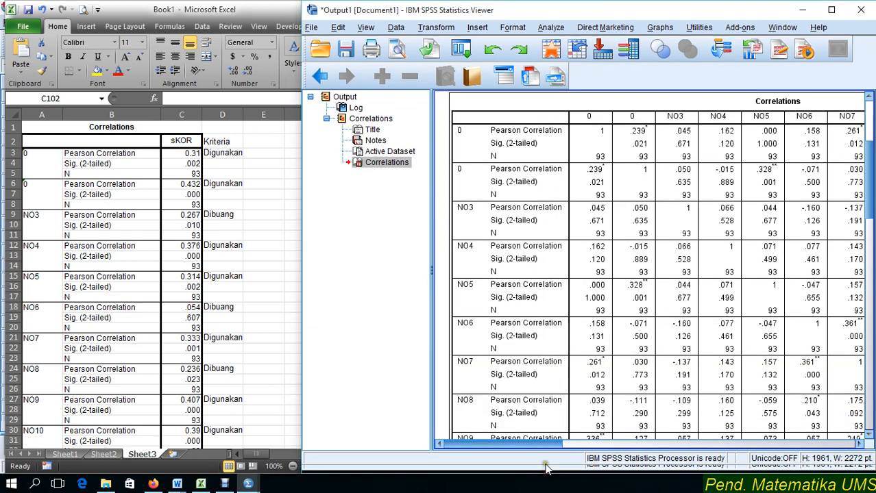
Open the Reliability Analysis dialog in SPSS.
left_click(552, 28)
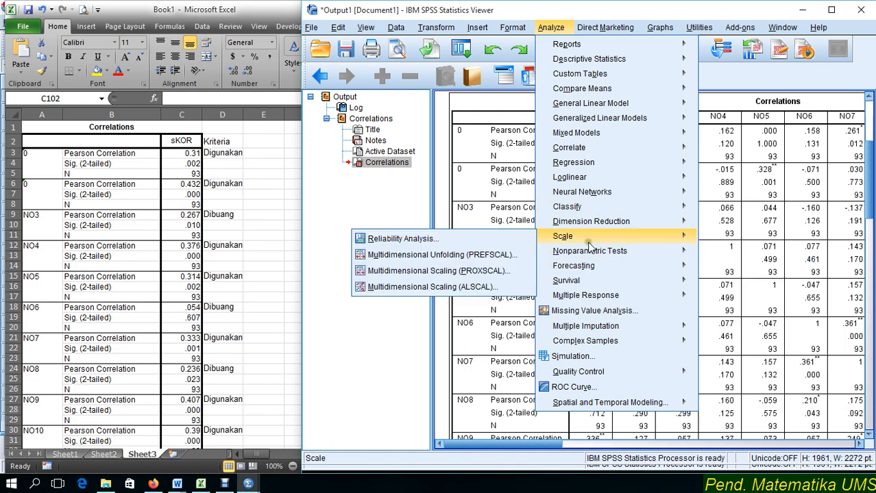
left_click(431, 255)
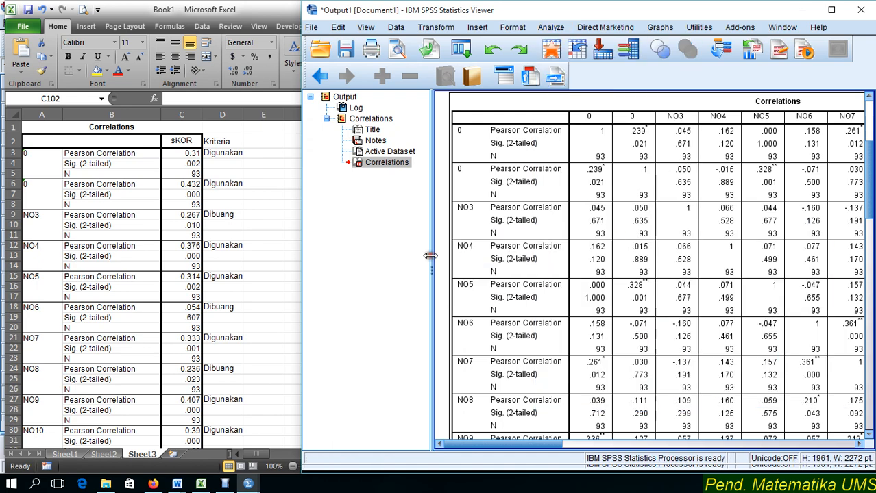
left_click(552, 27)
mouse_move(589, 251)
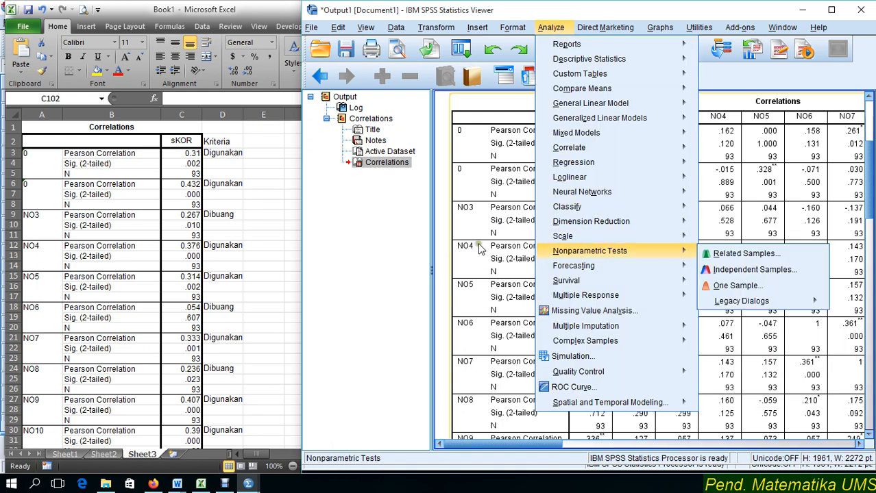
mouse_move(565, 236)
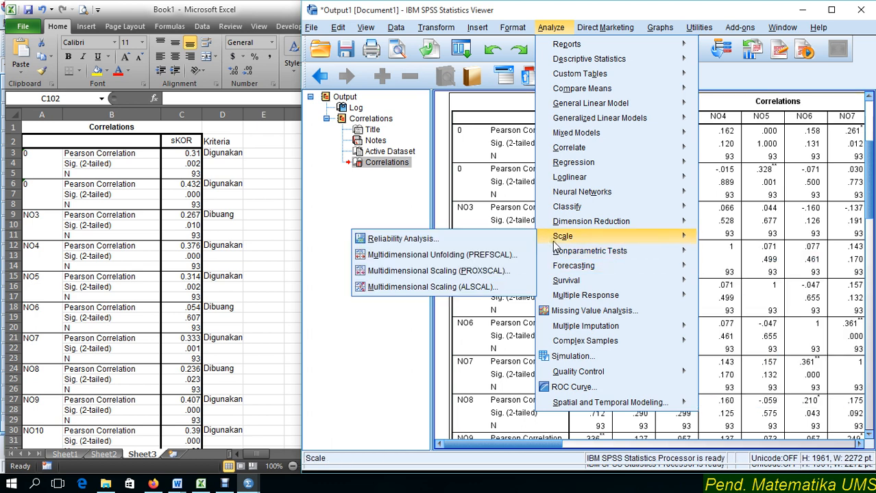
left_click(510, 240)
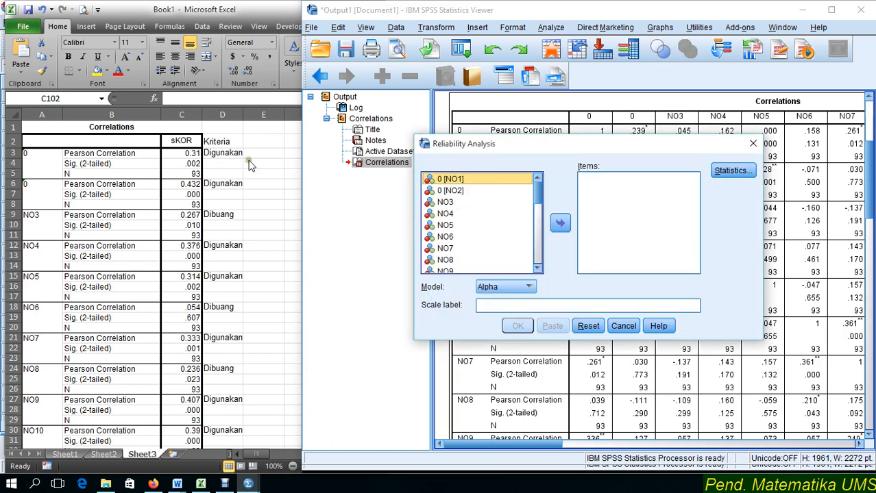
Add the items marked Digunakan, NO1, NO2, NO4 and NO5, to the reliability analysis items.
left_click(562, 225)
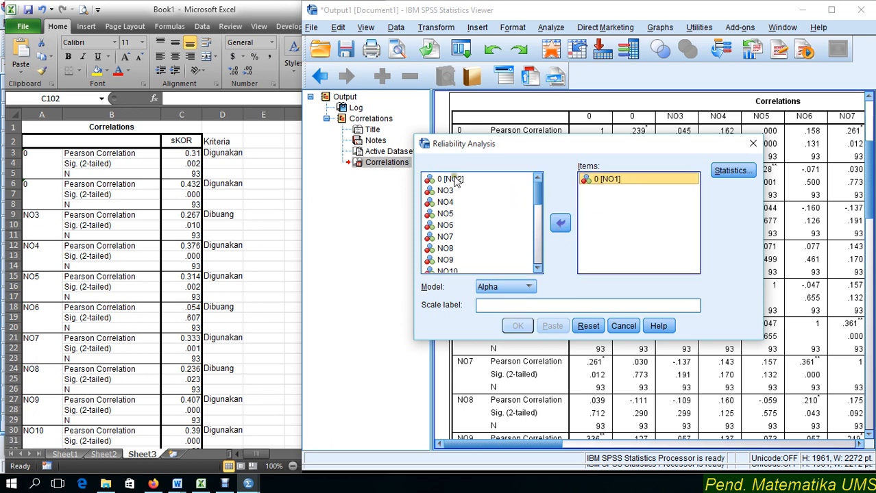
left_click(456, 180)
left_click(560, 223)
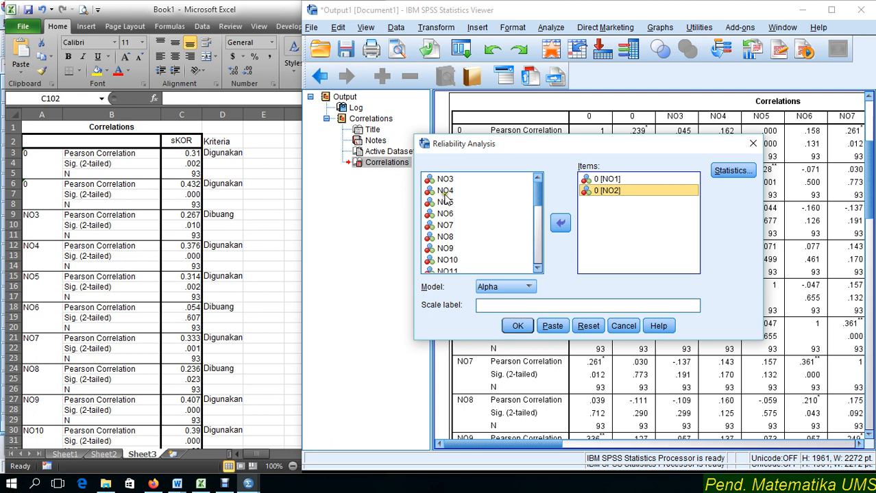
left_click(444, 191)
left_click(560, 224)
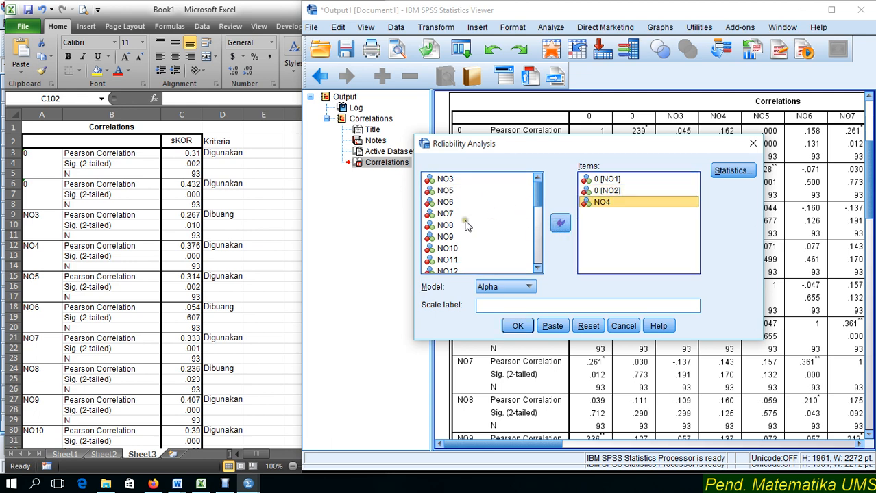
left_click(443, 193)
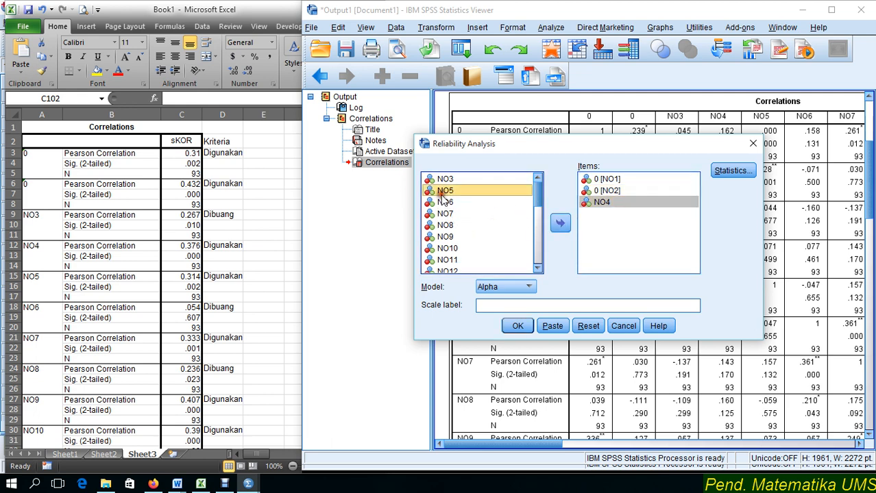
left_click(559, 224)
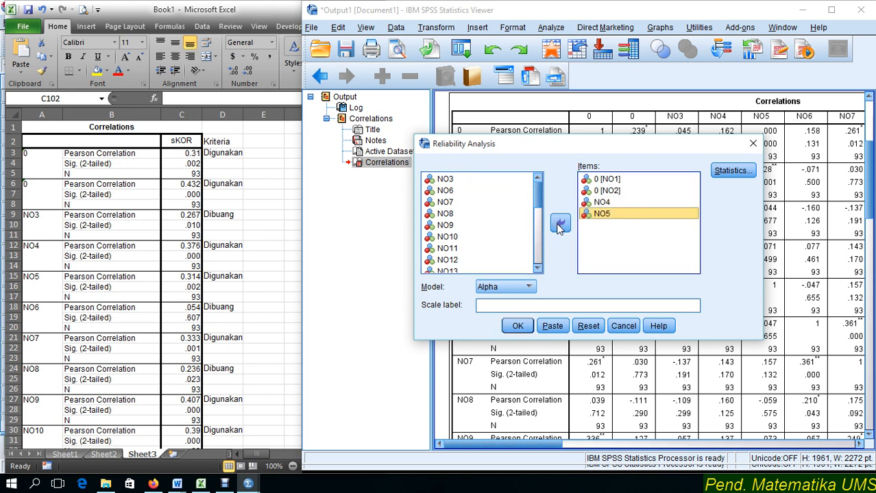